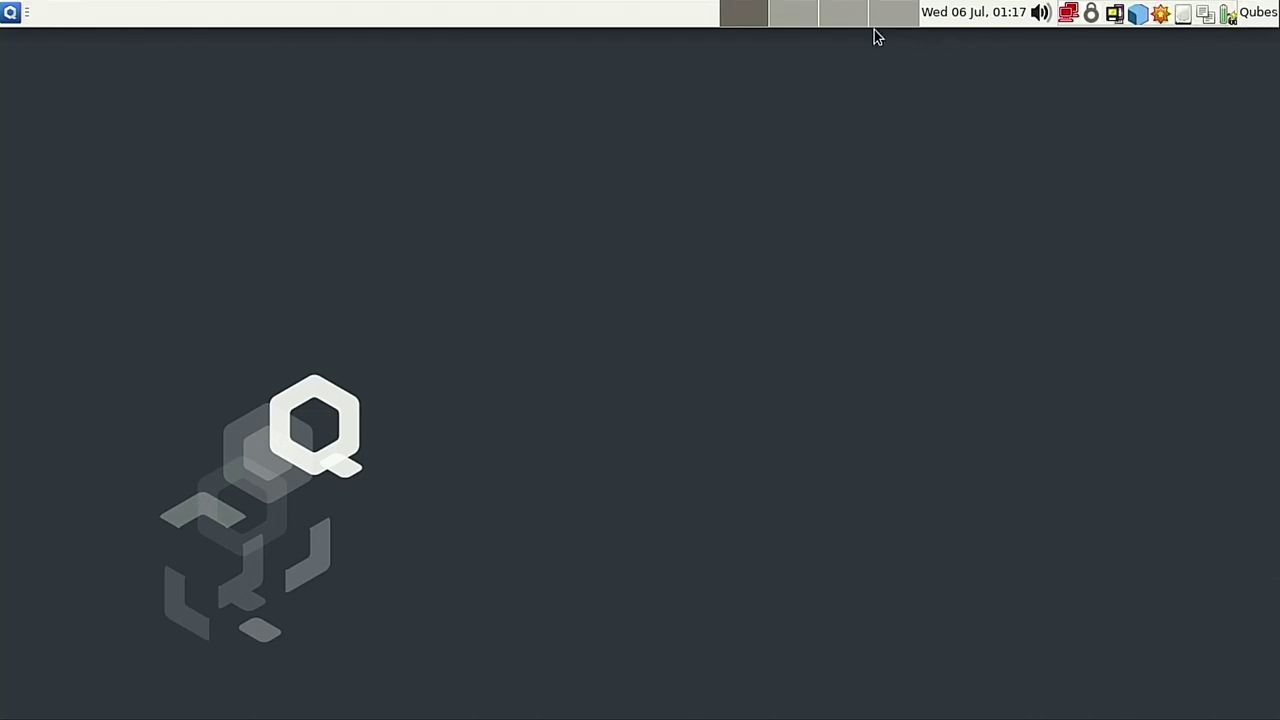
Show the running qubes list (dom0, personal, sys-firewall, sys-net, sys-usb, sys-whonix) from the tray
left_click(1138, 14)
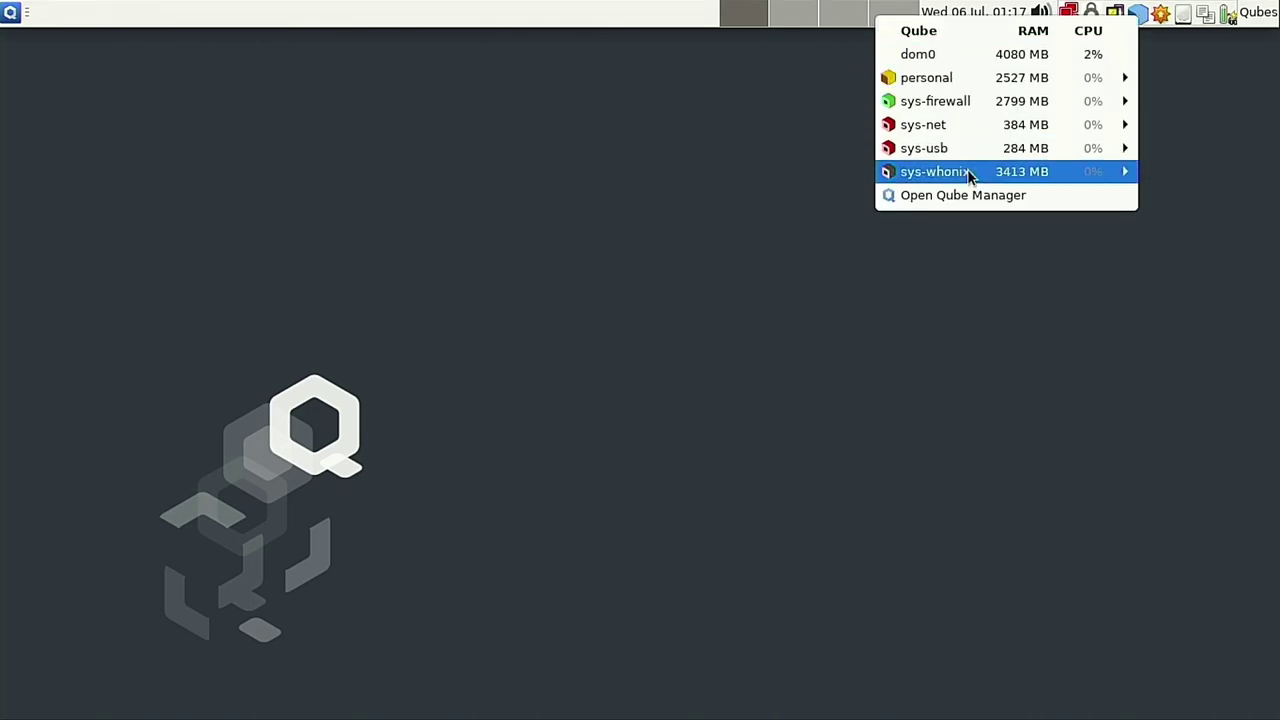
Open Qube Manager, select debian-11, and launch its Terminal from the Template: debian-11 menu
left_click(968, 197)
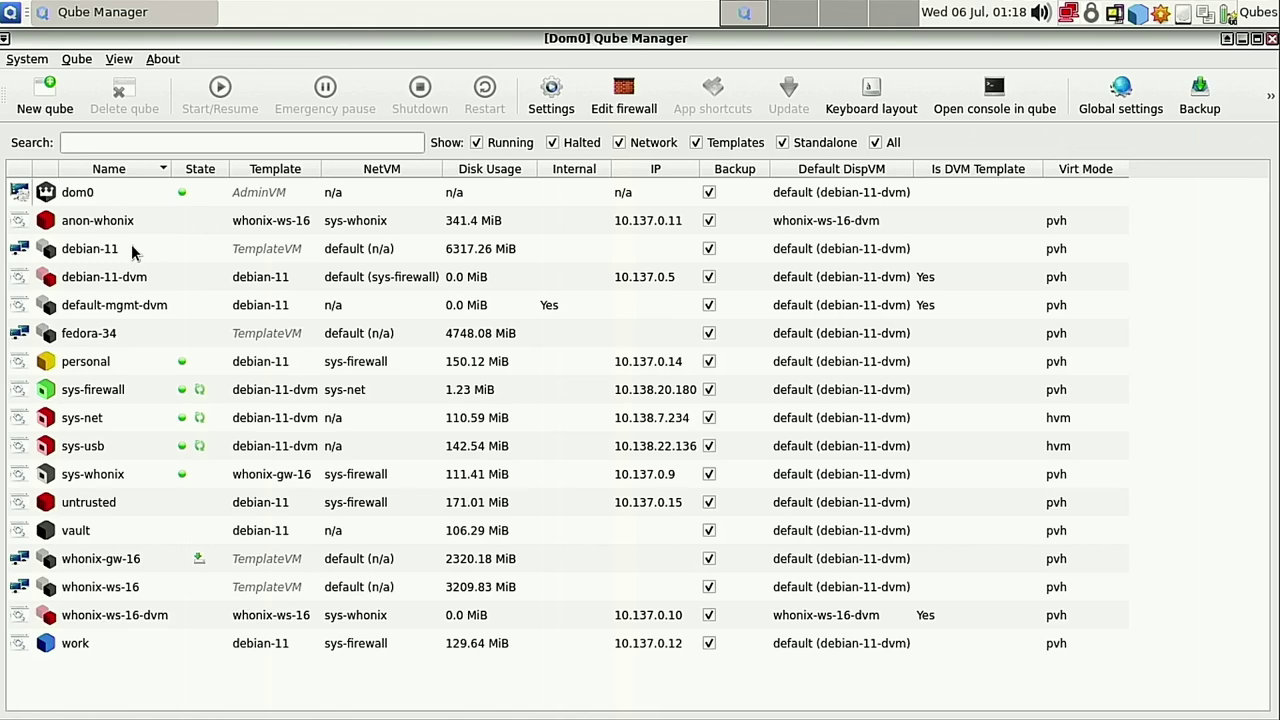
left_click(108, 251)
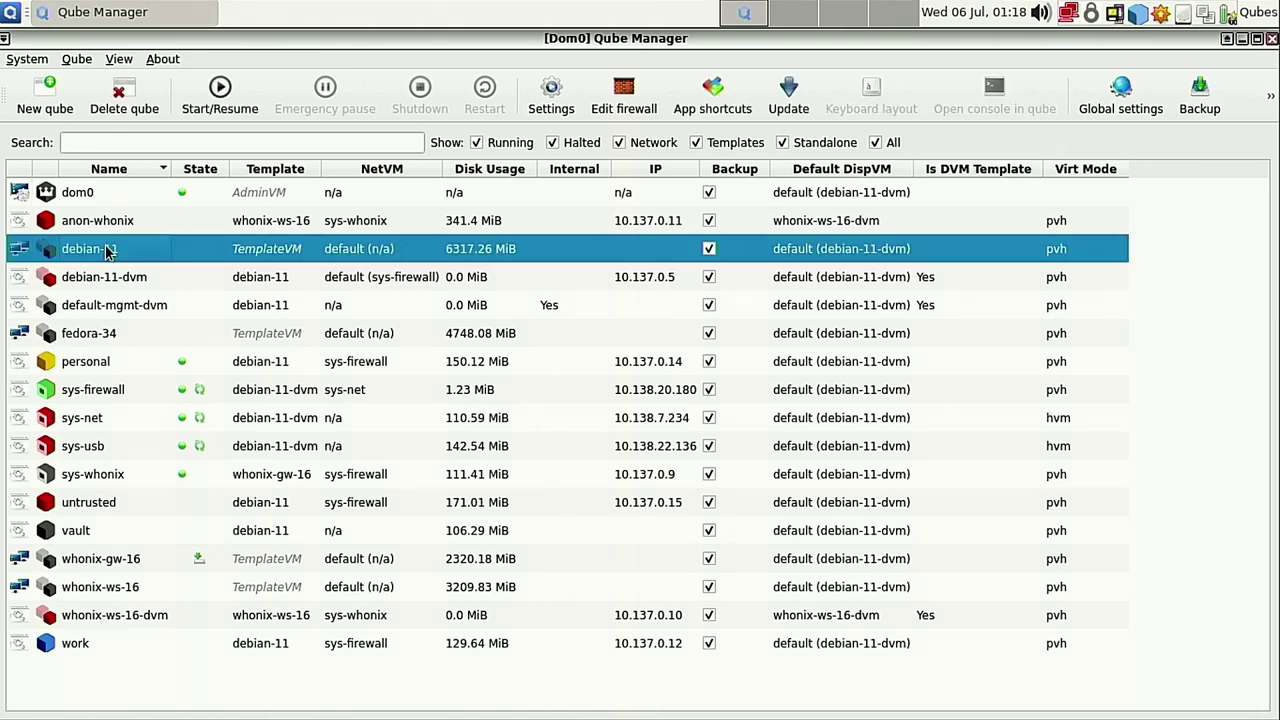
left_click(10, 12)
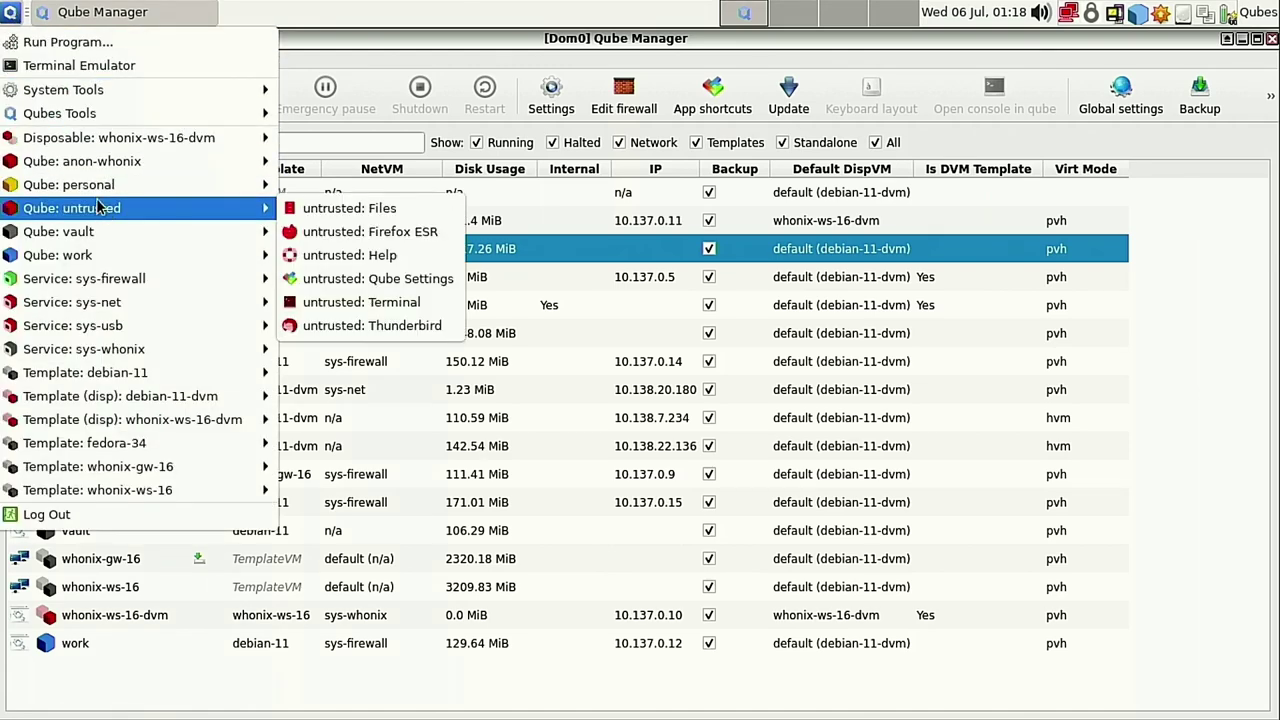
mouse_move(95, 187)
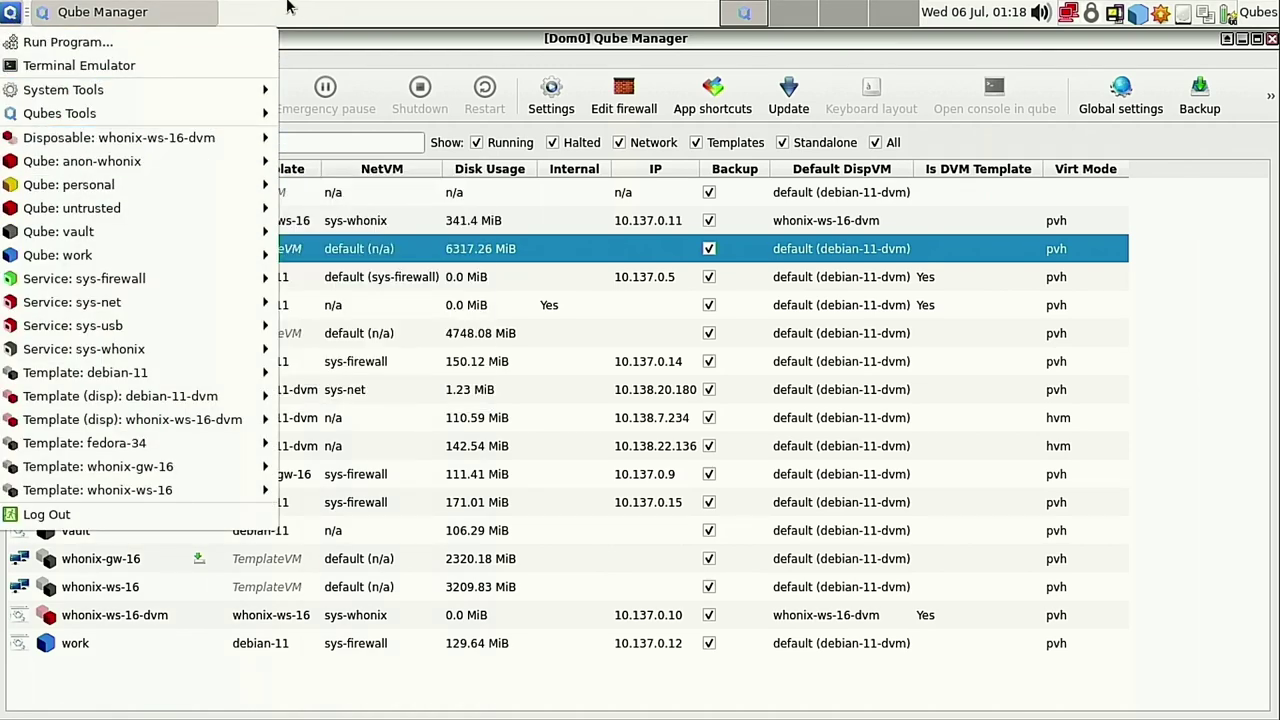
left_click(302, 69)
left_click(10, 12)
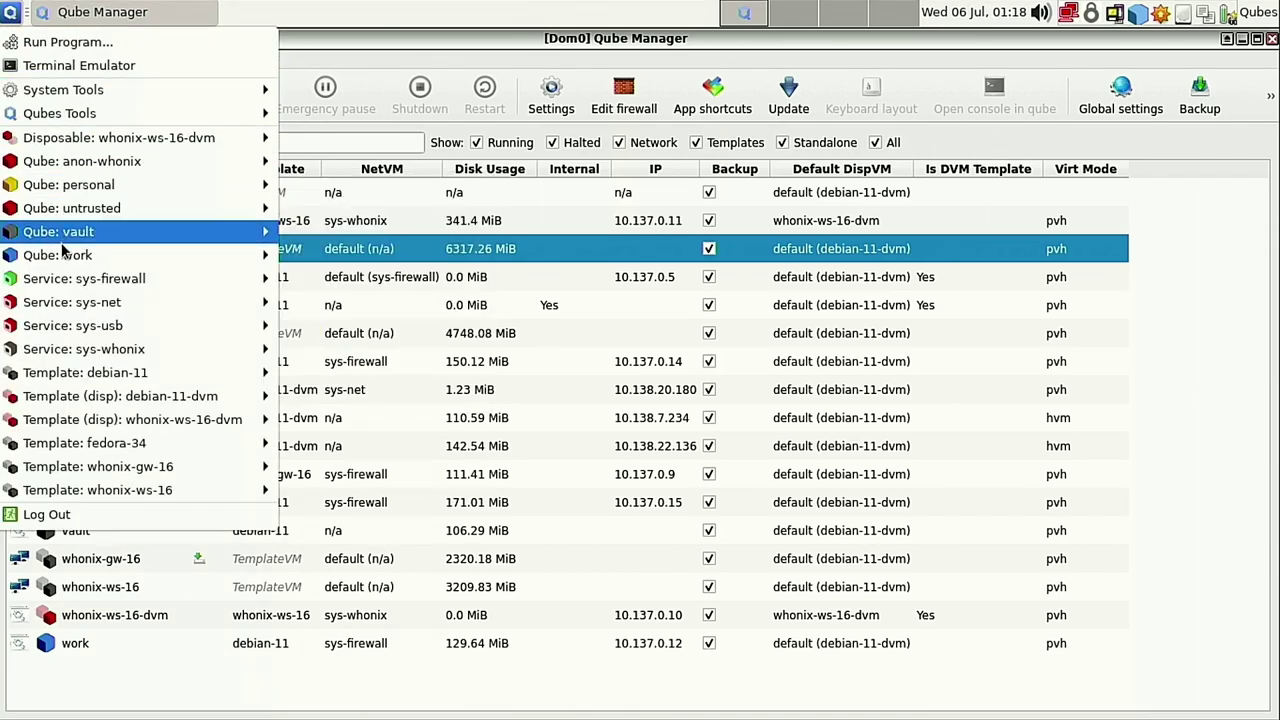
mouse_move(103, 380)
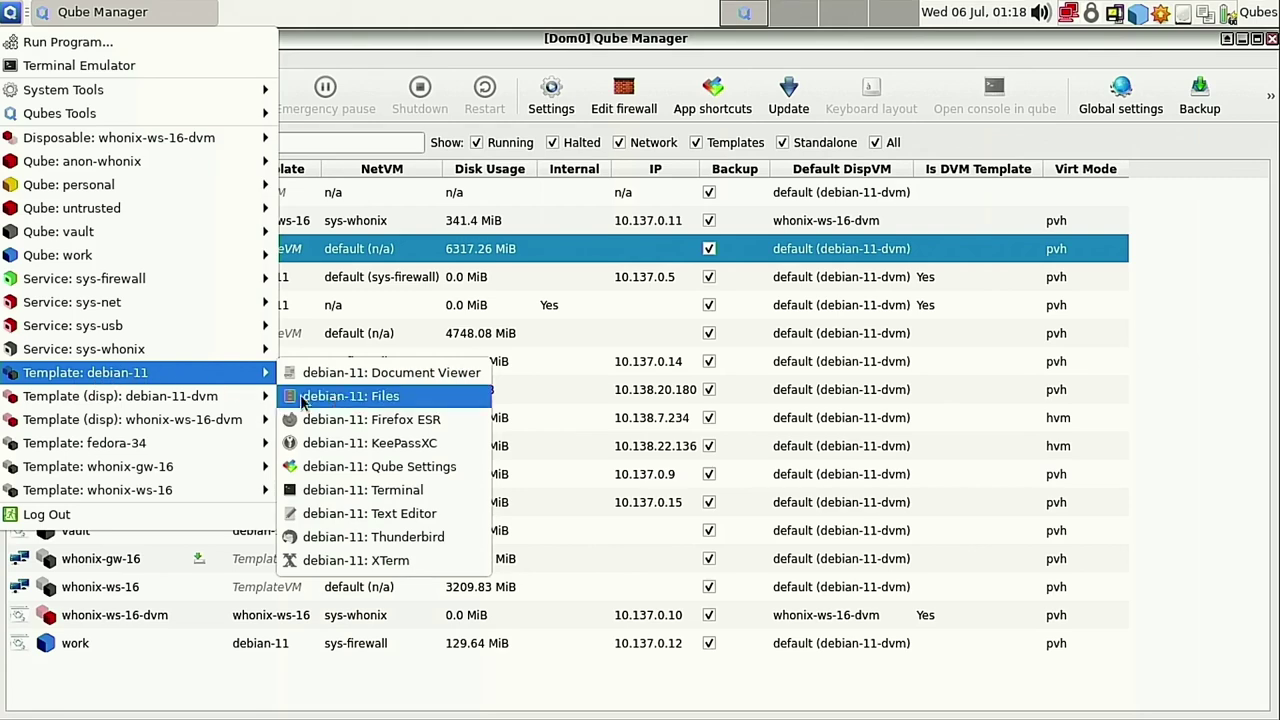
left_click(418, 498)
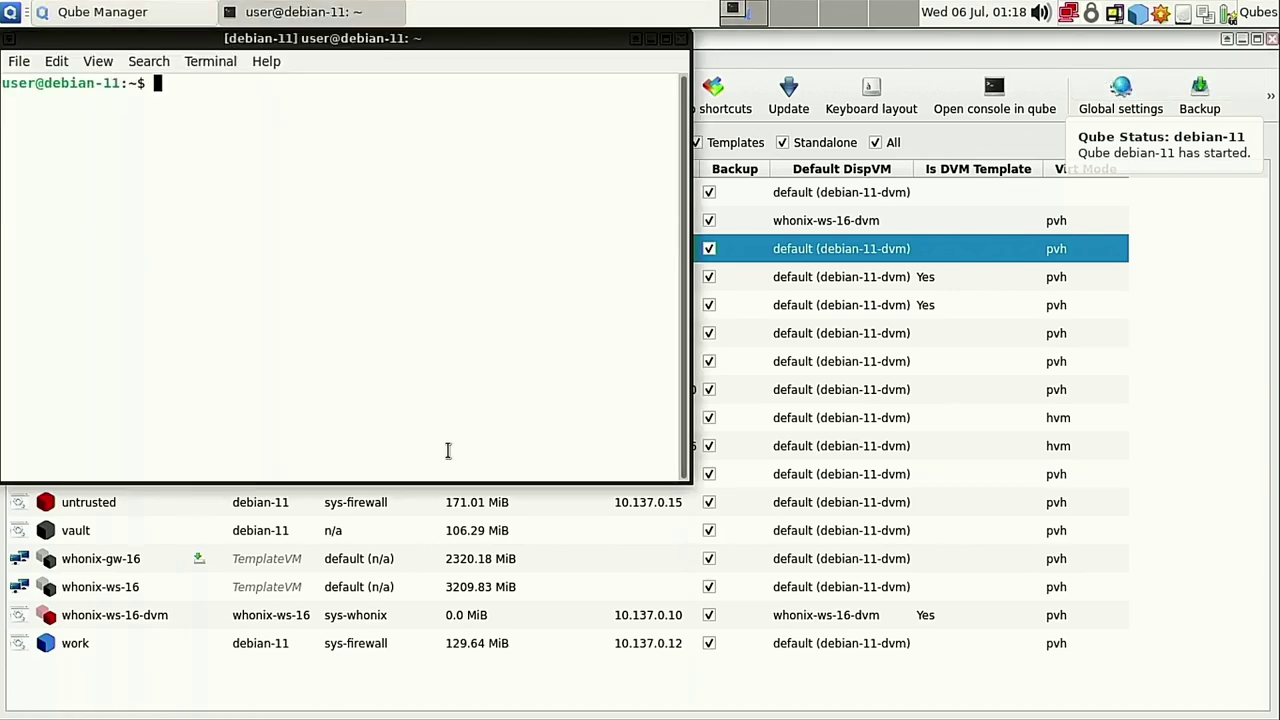
Install simplescreenrecorder and cheese in debian-11 via sudo apt install, then exit the terminal
type("sudo ap")
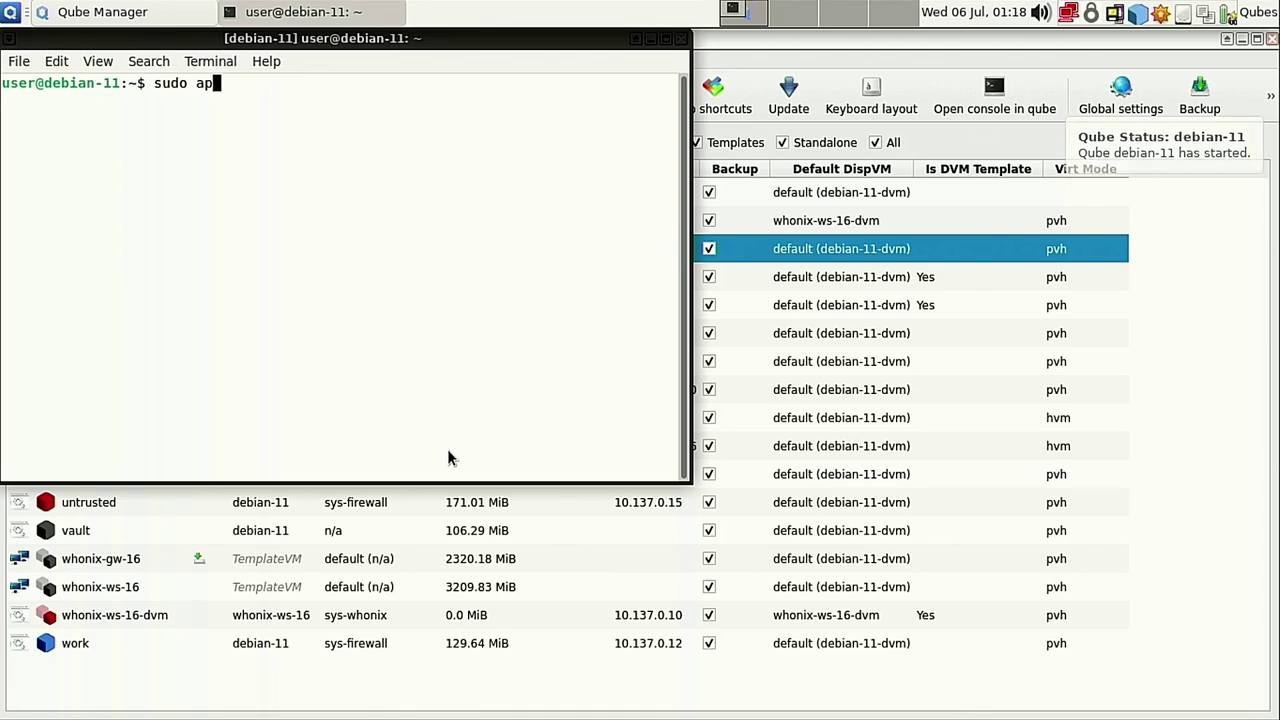
type("t inst")
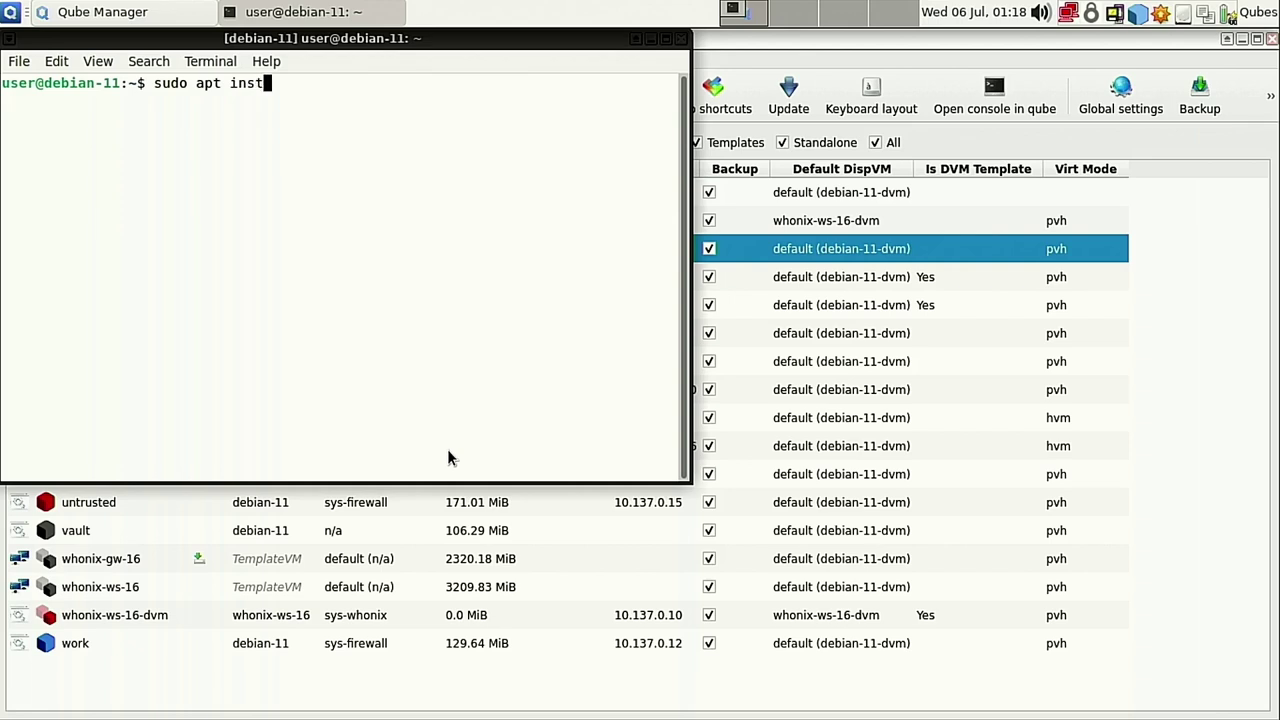
type("all simplescreenr")
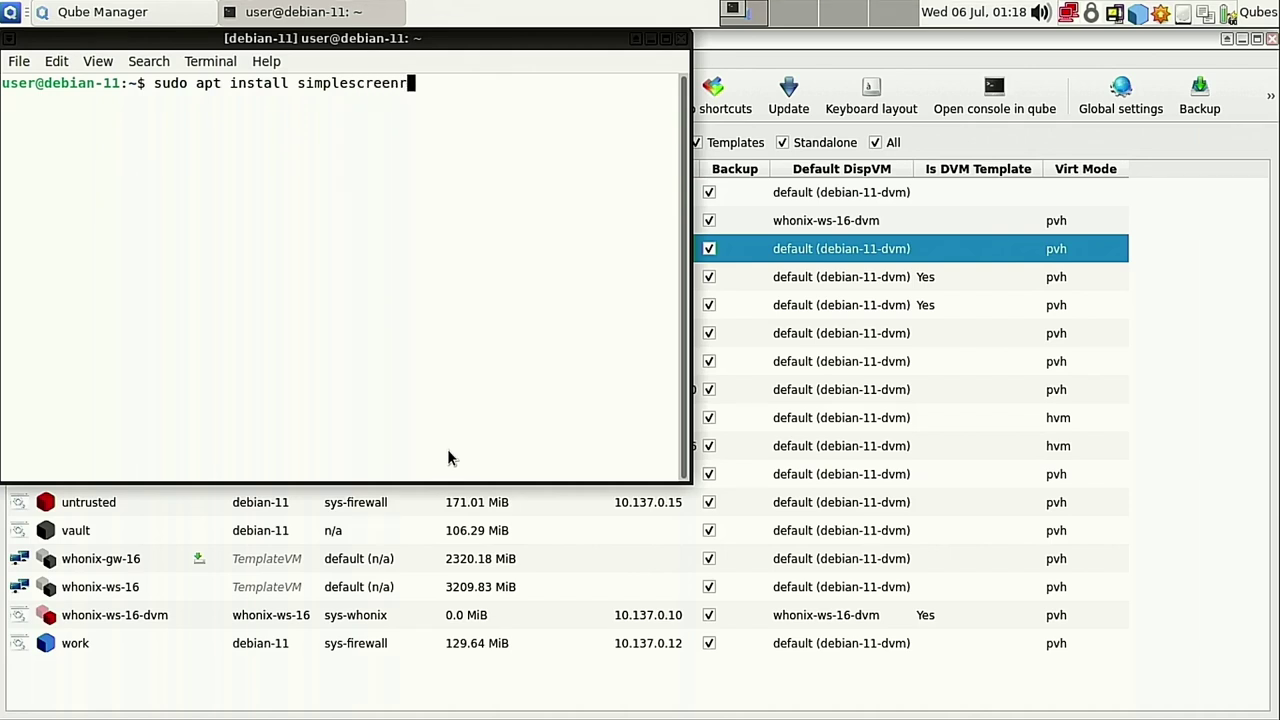
type("ecorder cheese")
key("Return")
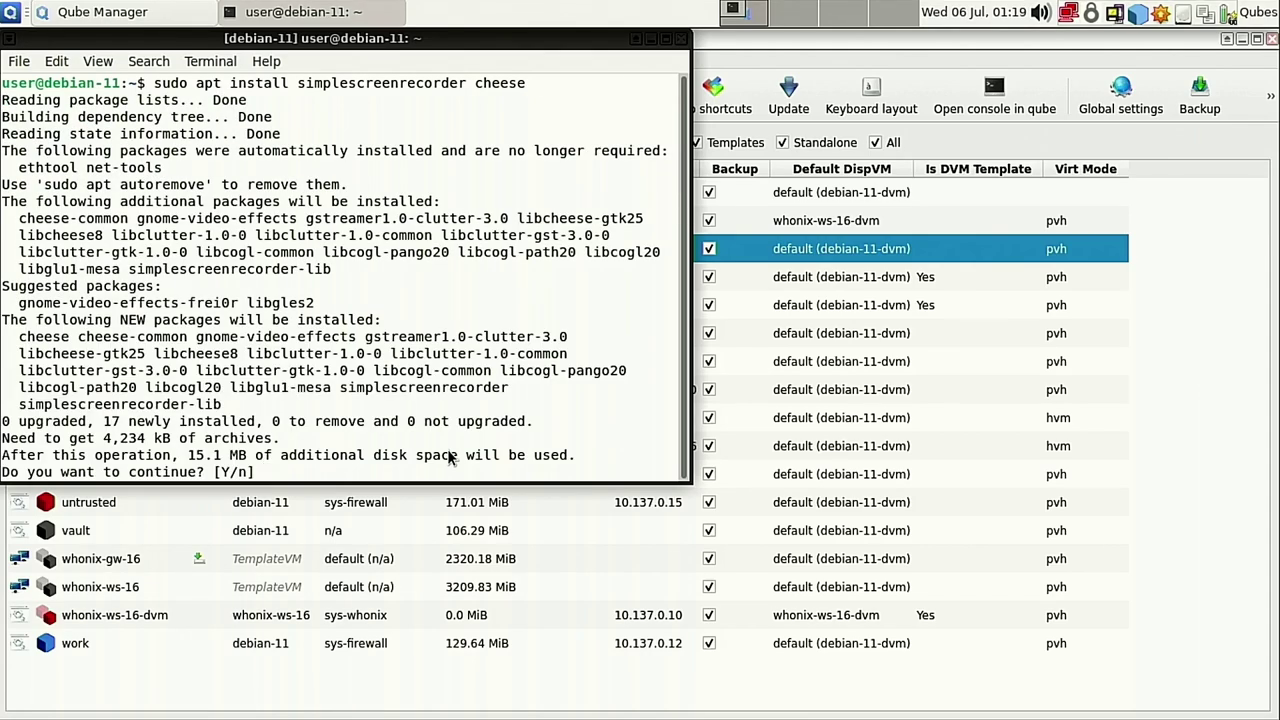
type("y")
key("Return")
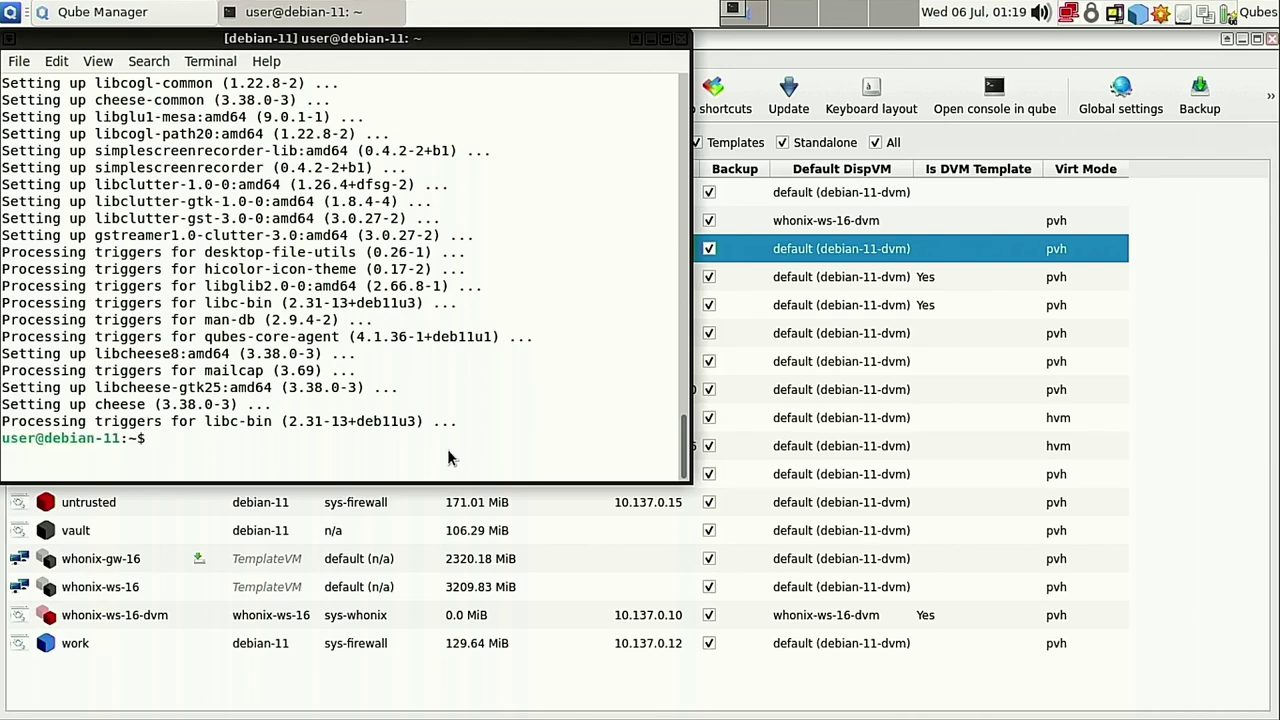
type("exit")
key("Return")
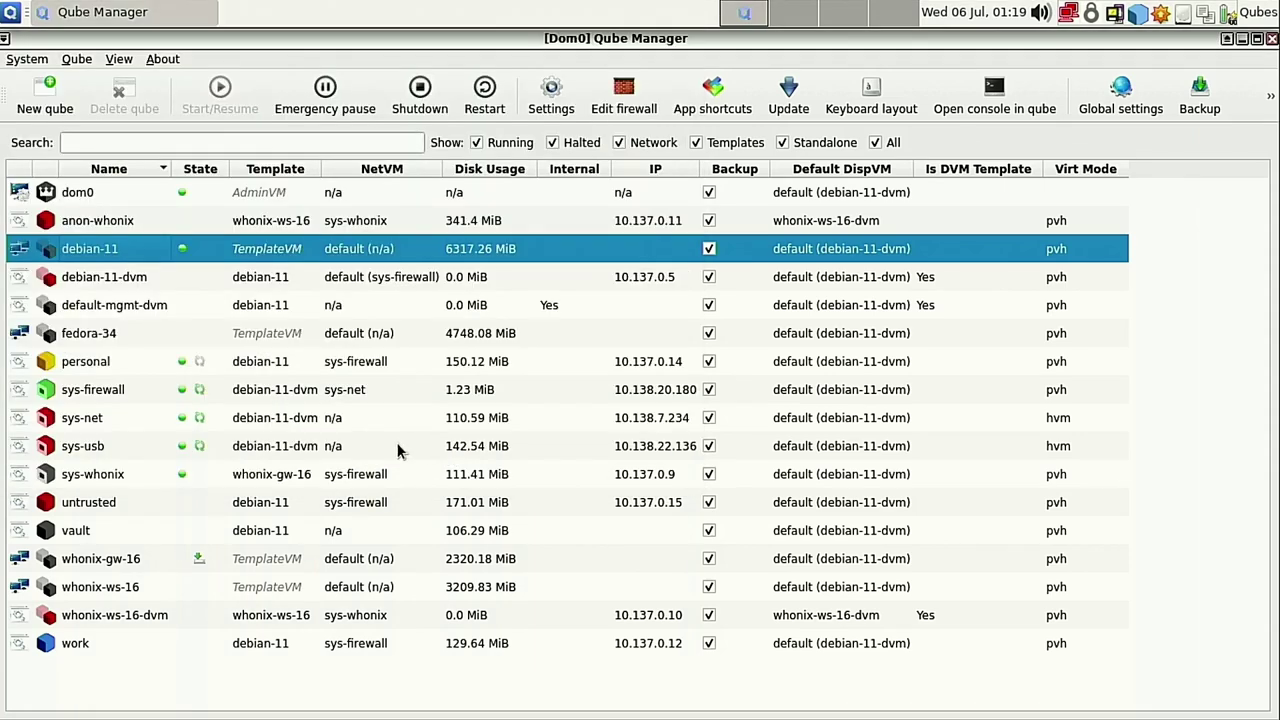
Shut down the personal qube
left_click(122, 364)
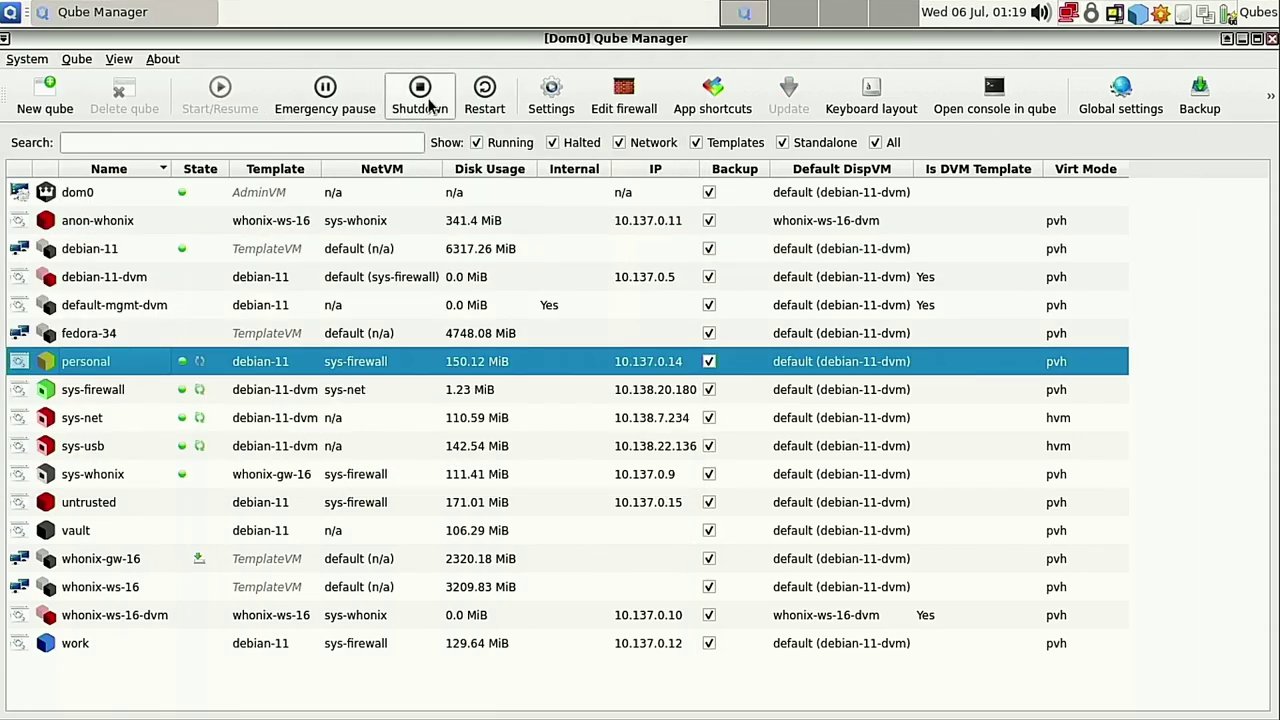
left_click(420, 95)
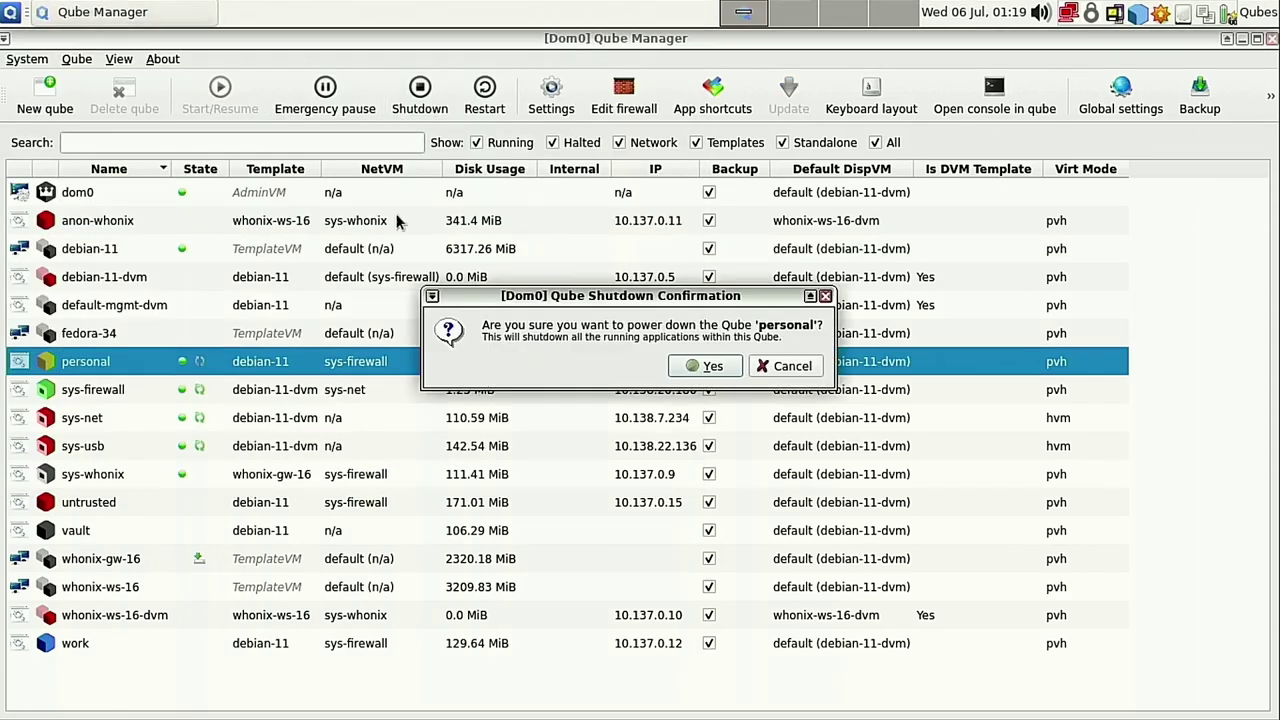
left_click(714, 366)
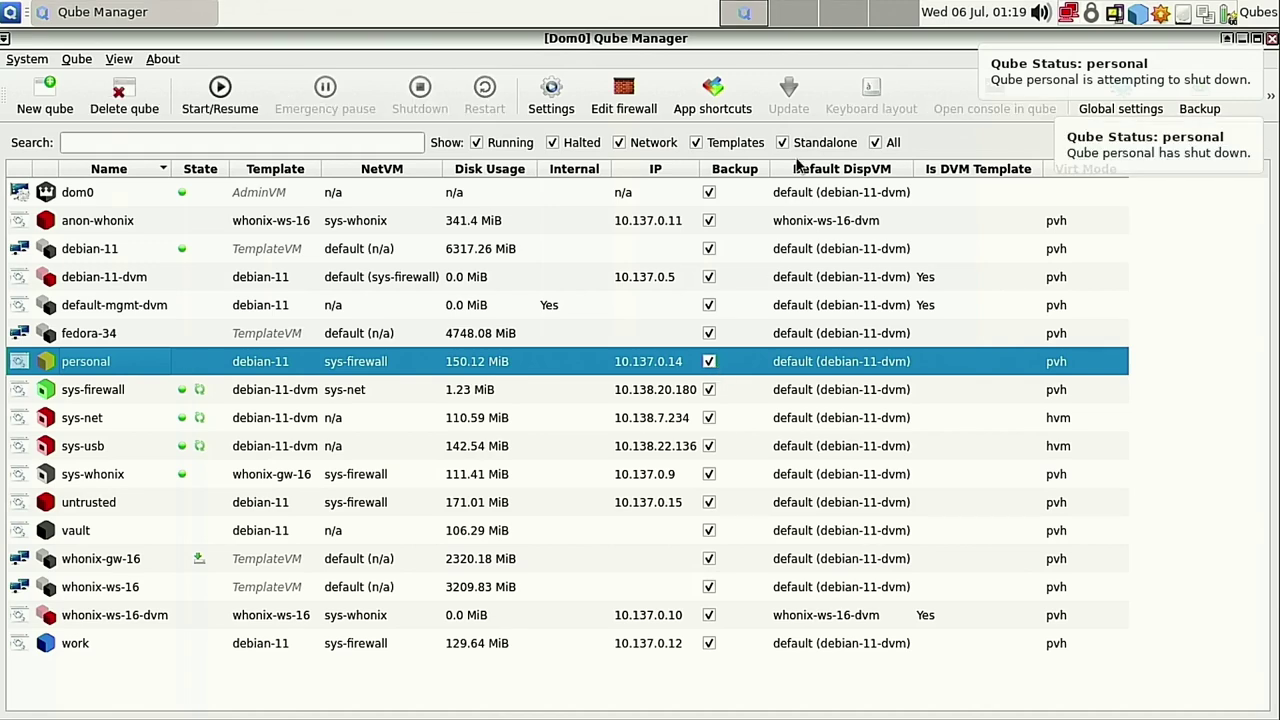
Add Cheese and SimpleScreenRecorder to personal's selected applications, then apply and save the settings
left_click(552, 100)
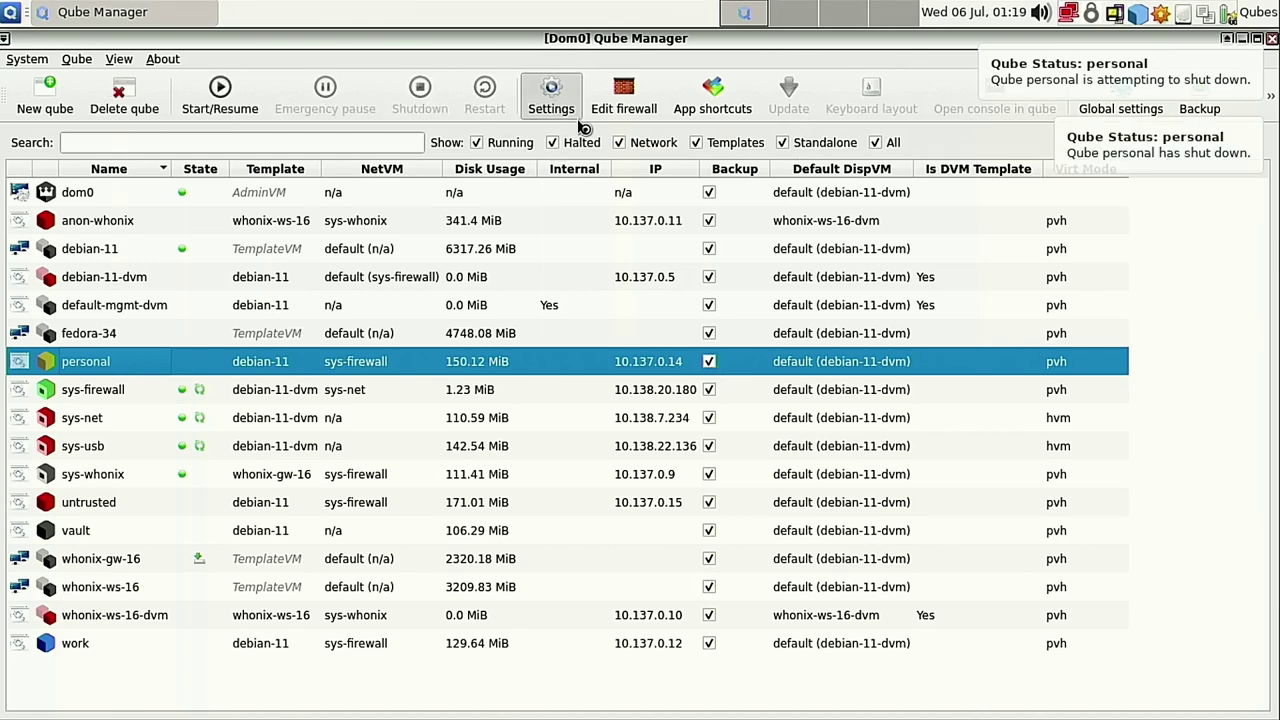
left_click(630, 74)
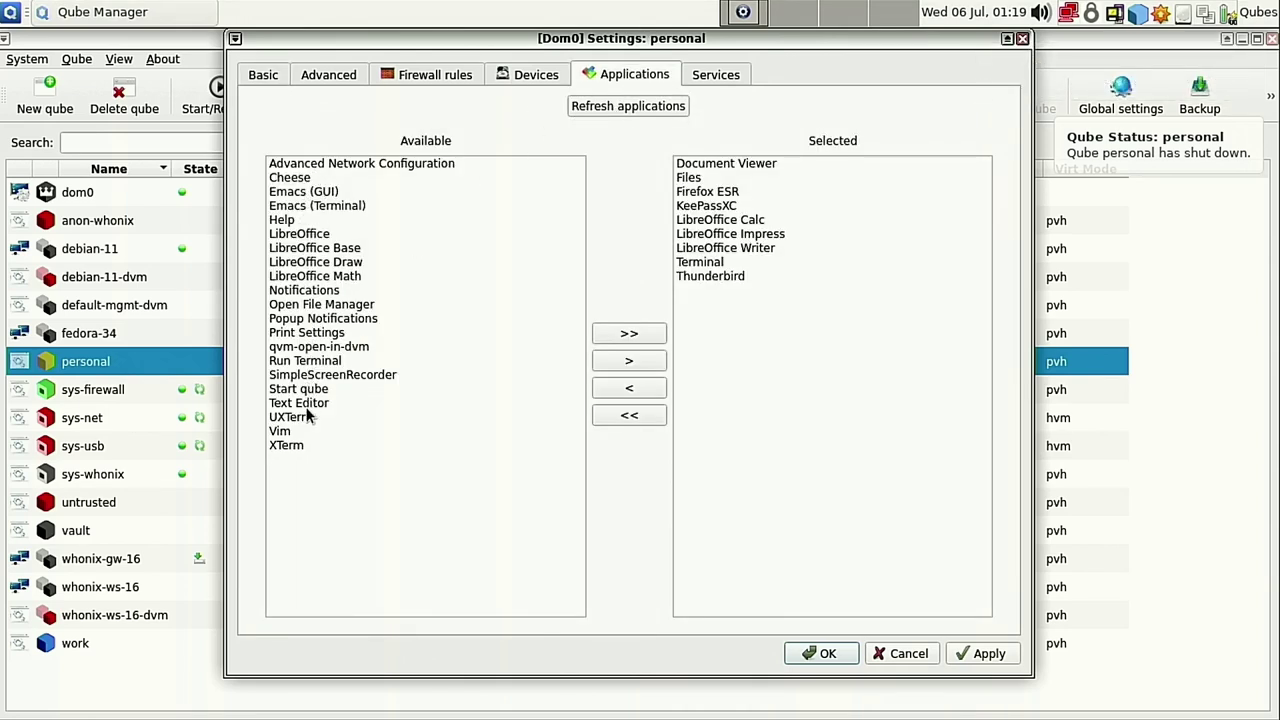
left_click(292, 178)
left_click(628, 365)
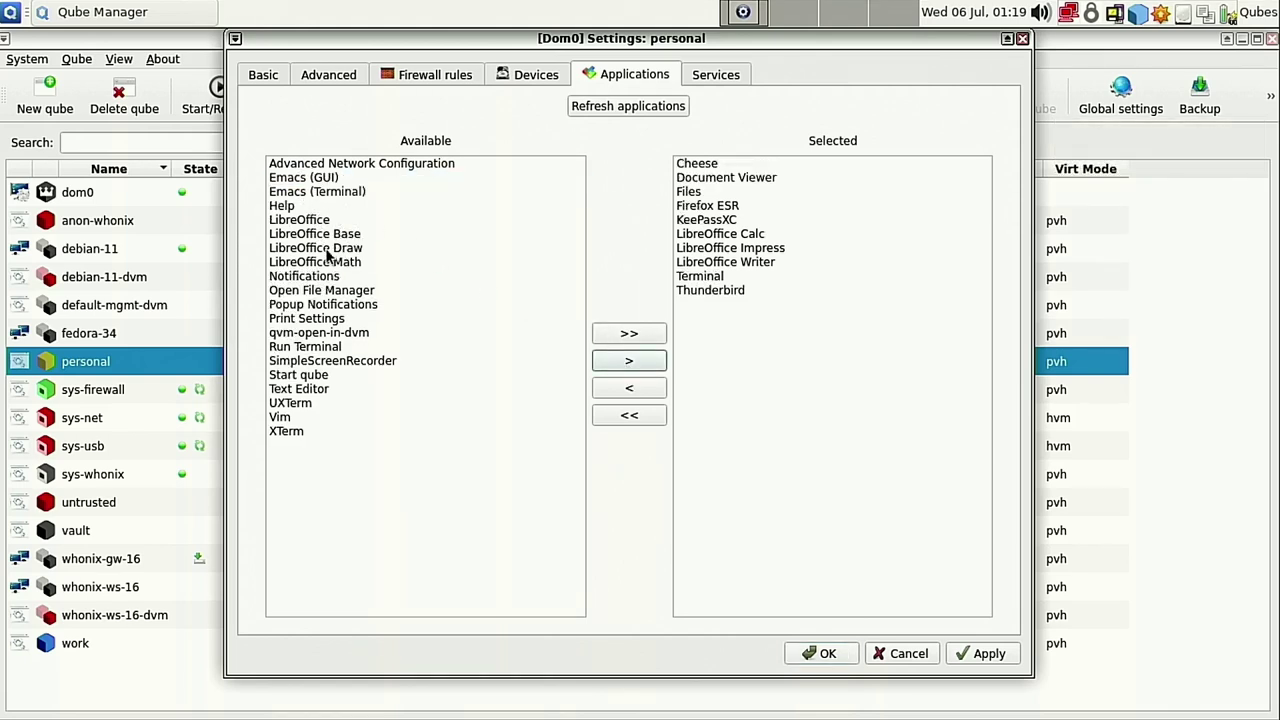
left_click(311, 361)
left_click(628, 362)
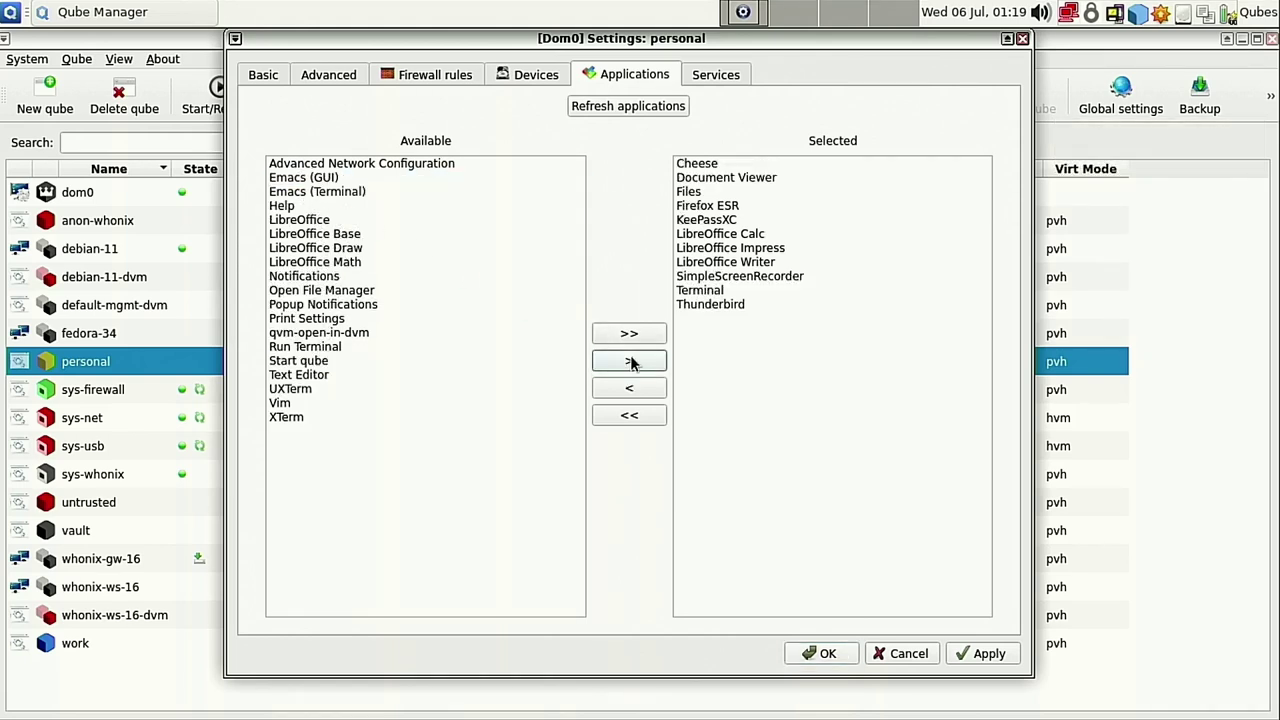
left_click(988, 656)
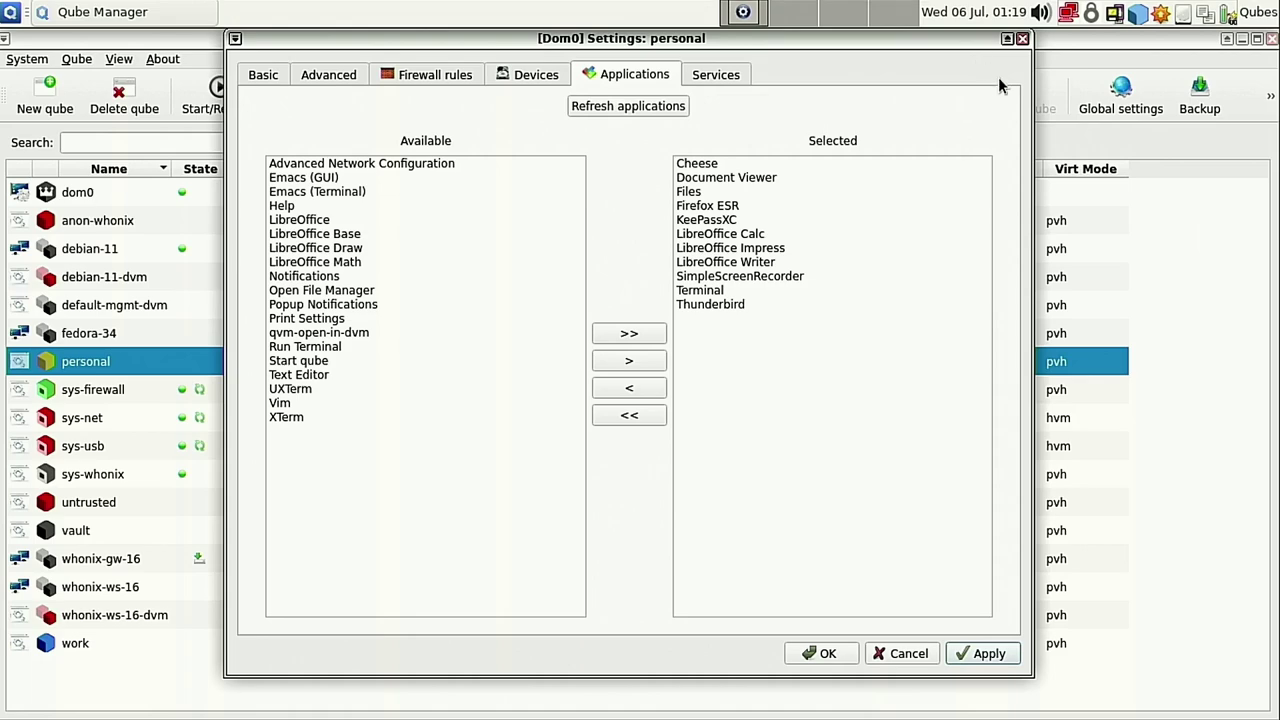
left_click(822, 653)
left_click(10, 12)
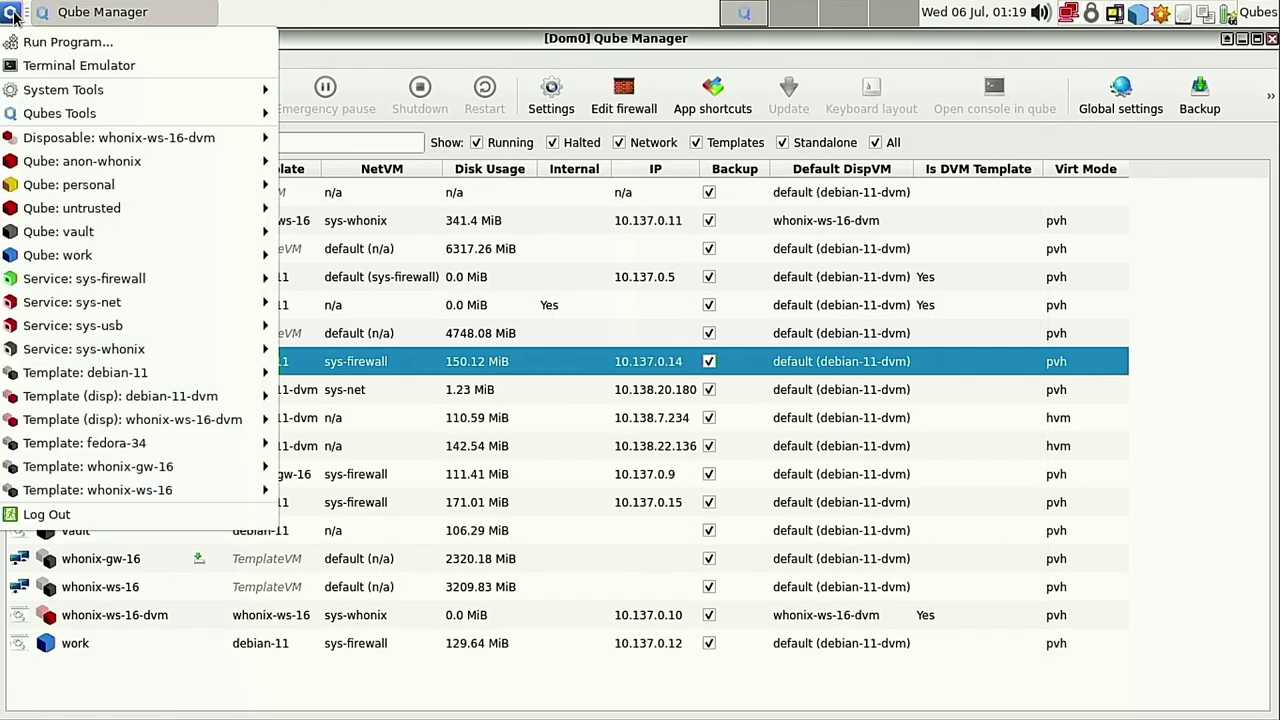
mouse_move(128, 192)
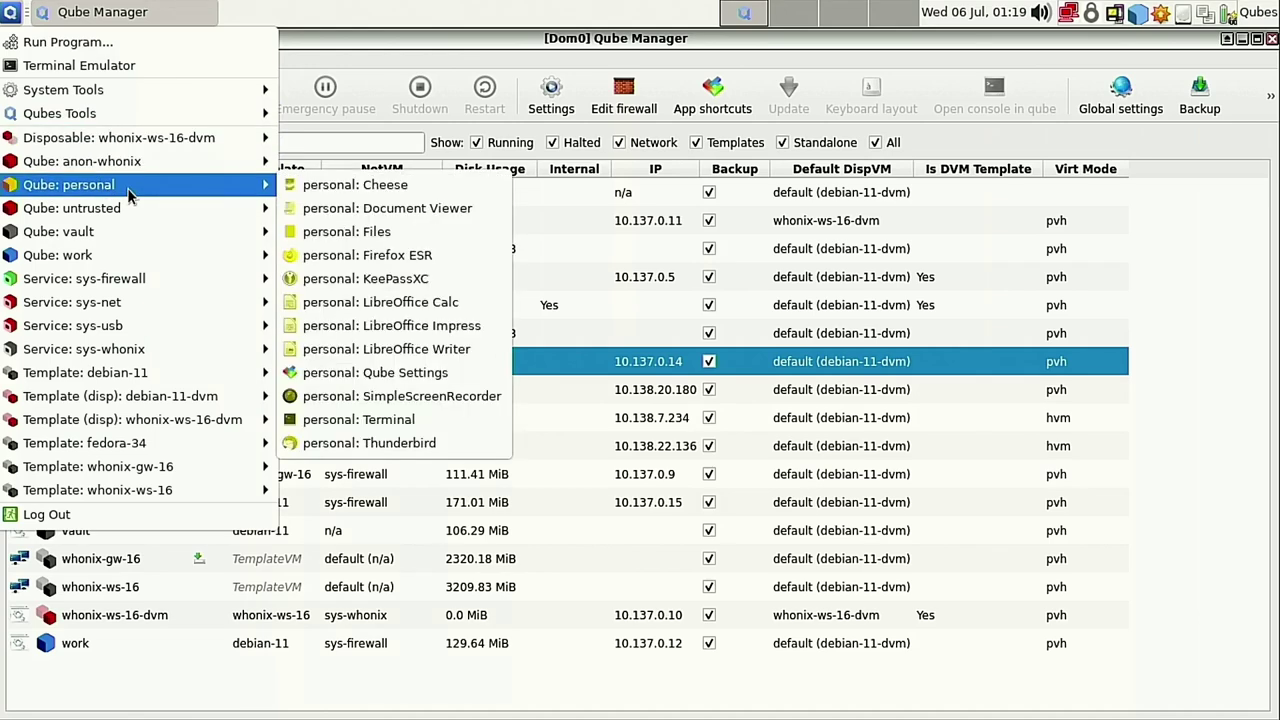
left_click(357, 190)
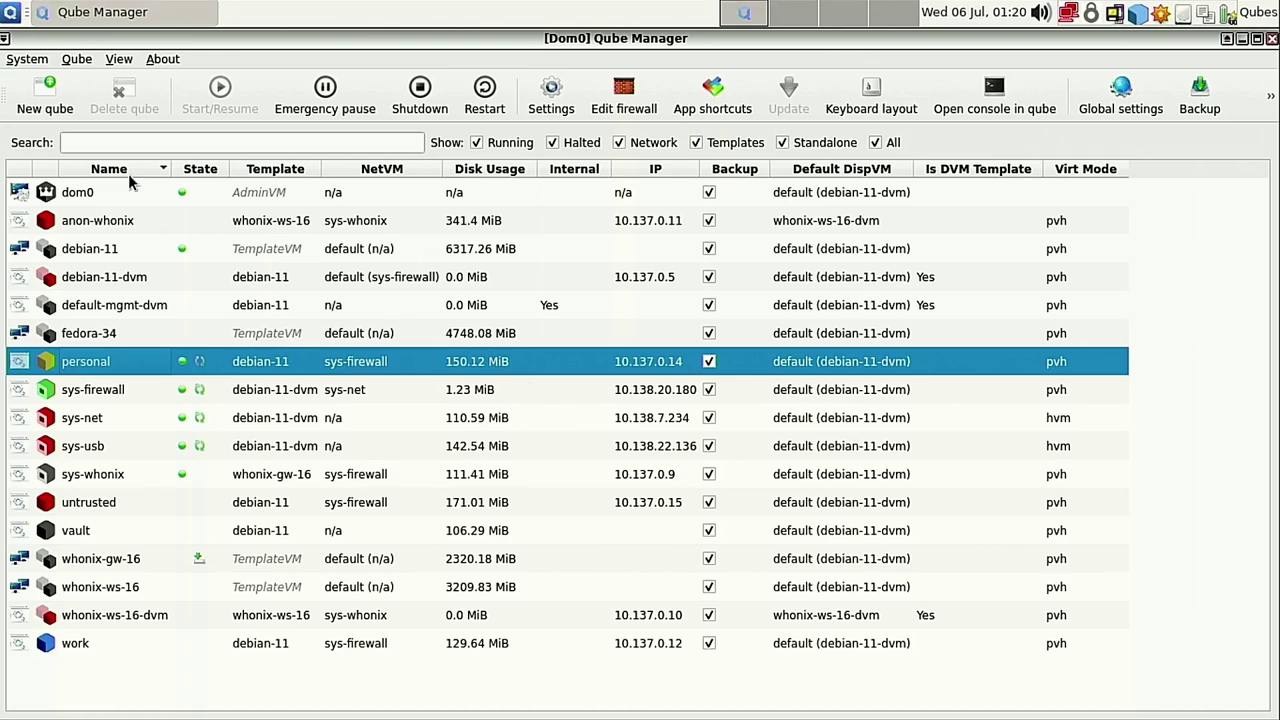
left_click(10, 20)
mouse_move(130, 185)
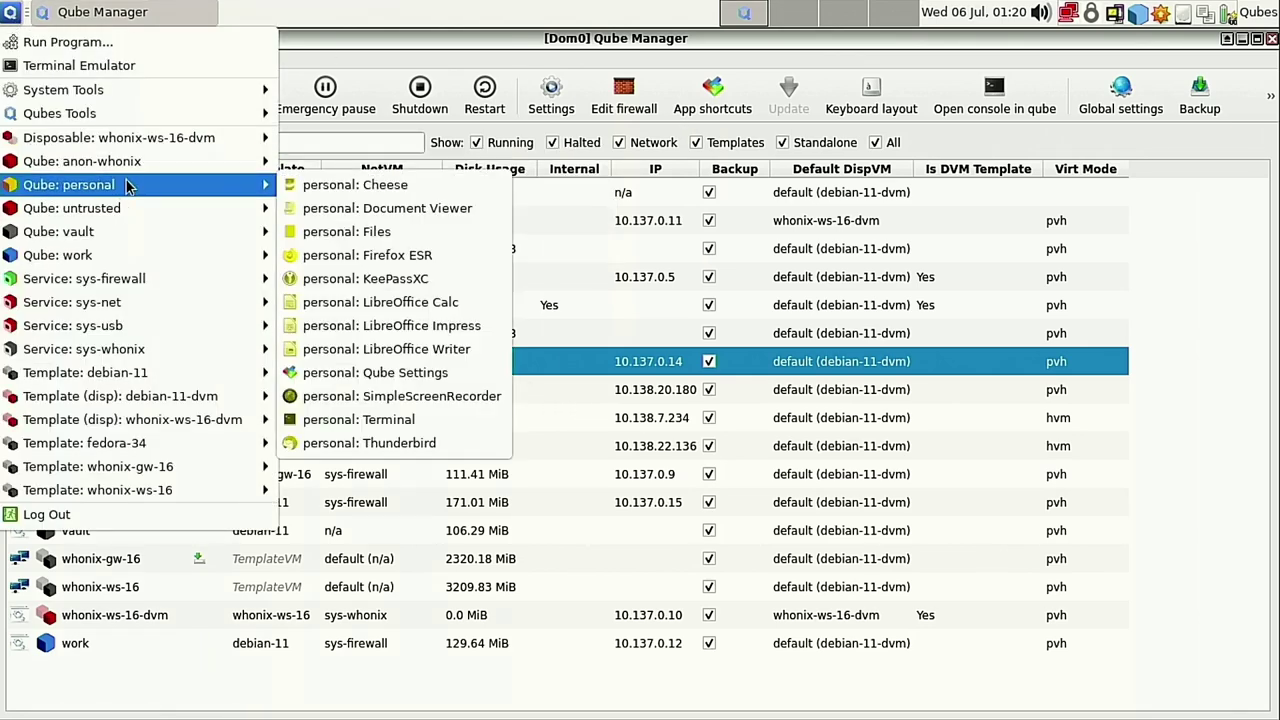
left_click(352, 192)
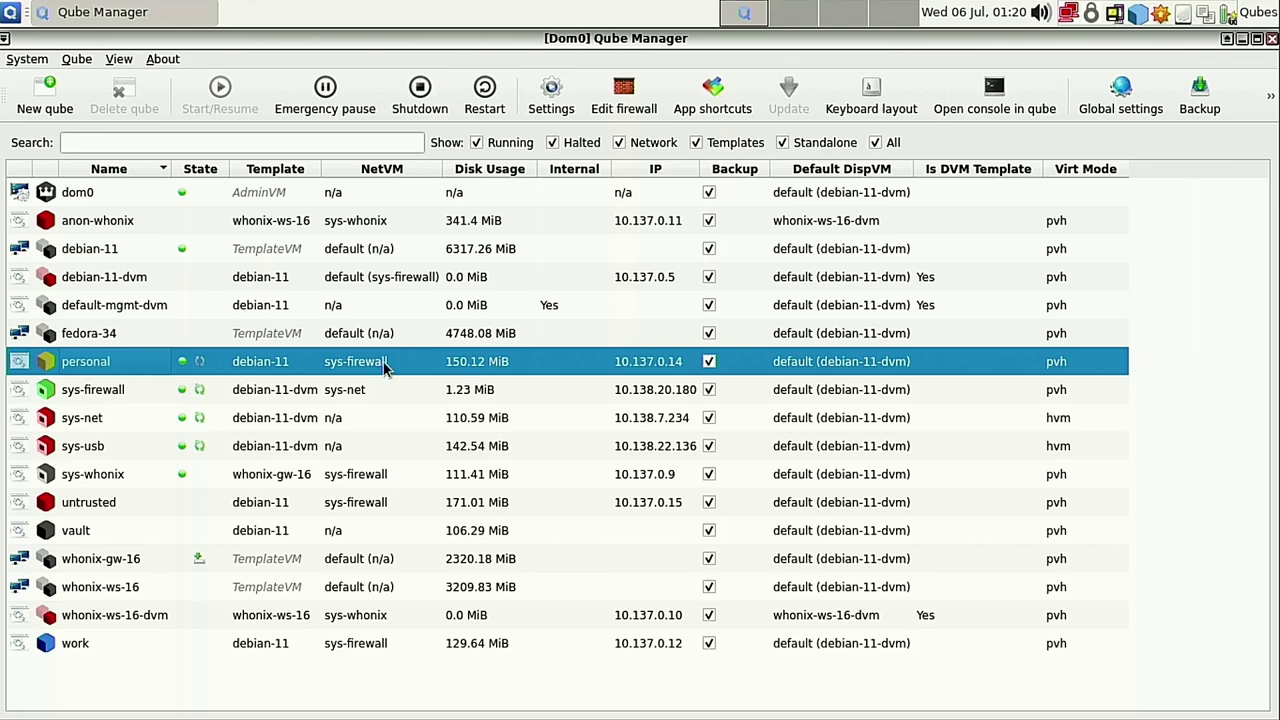
left_click(17, 15)
mouse_move(157, 188)
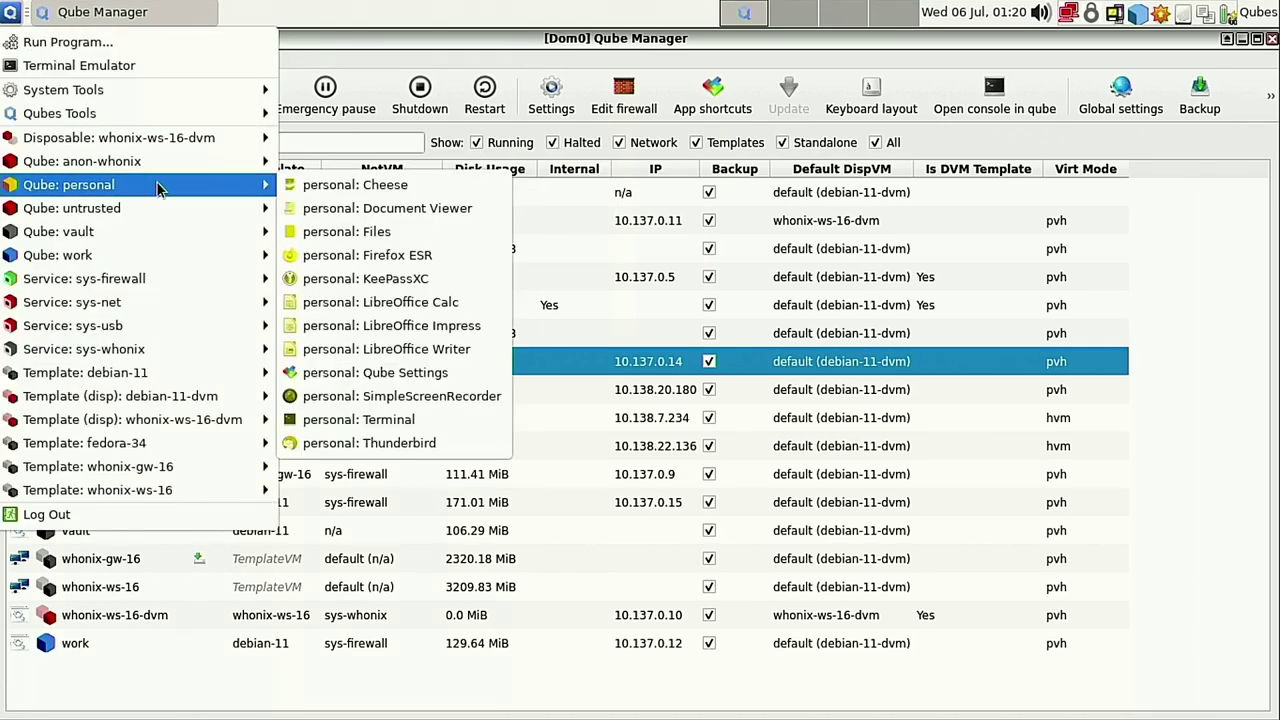
left_click(420, 421)
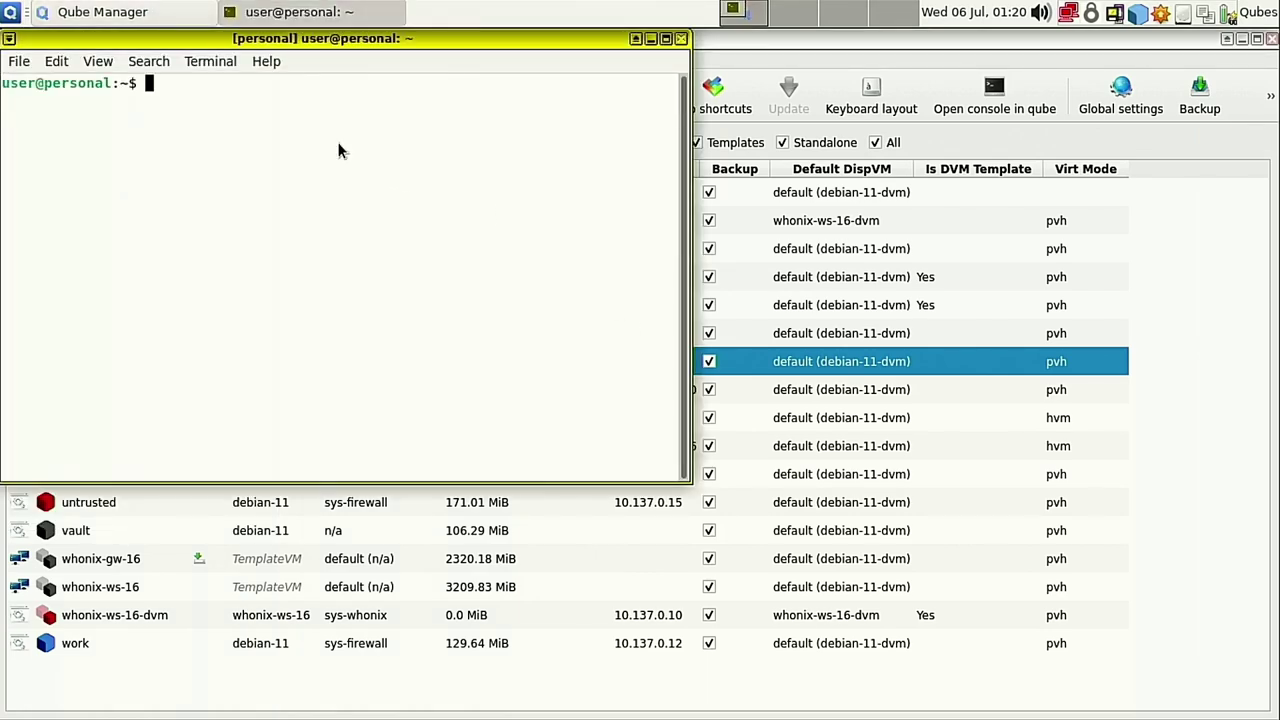
type("cheese")
key("Return")
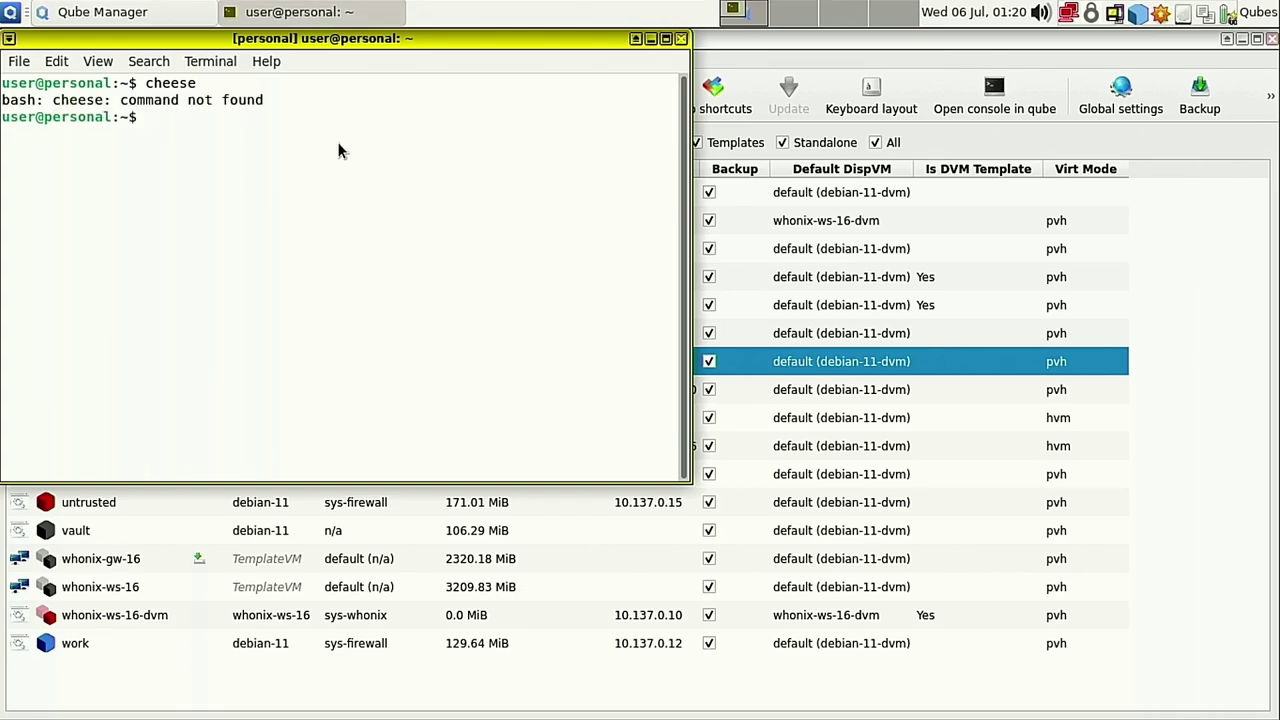
type("exit")
key("Return")
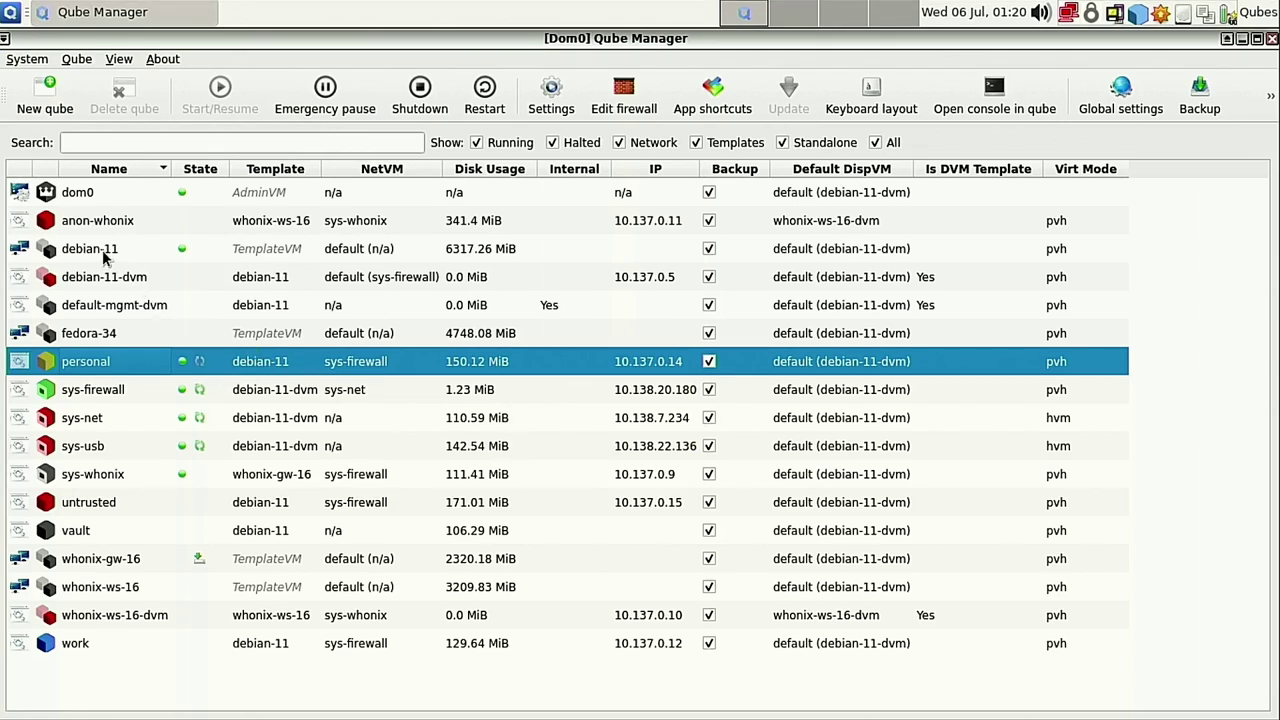
left_click(487, 94)
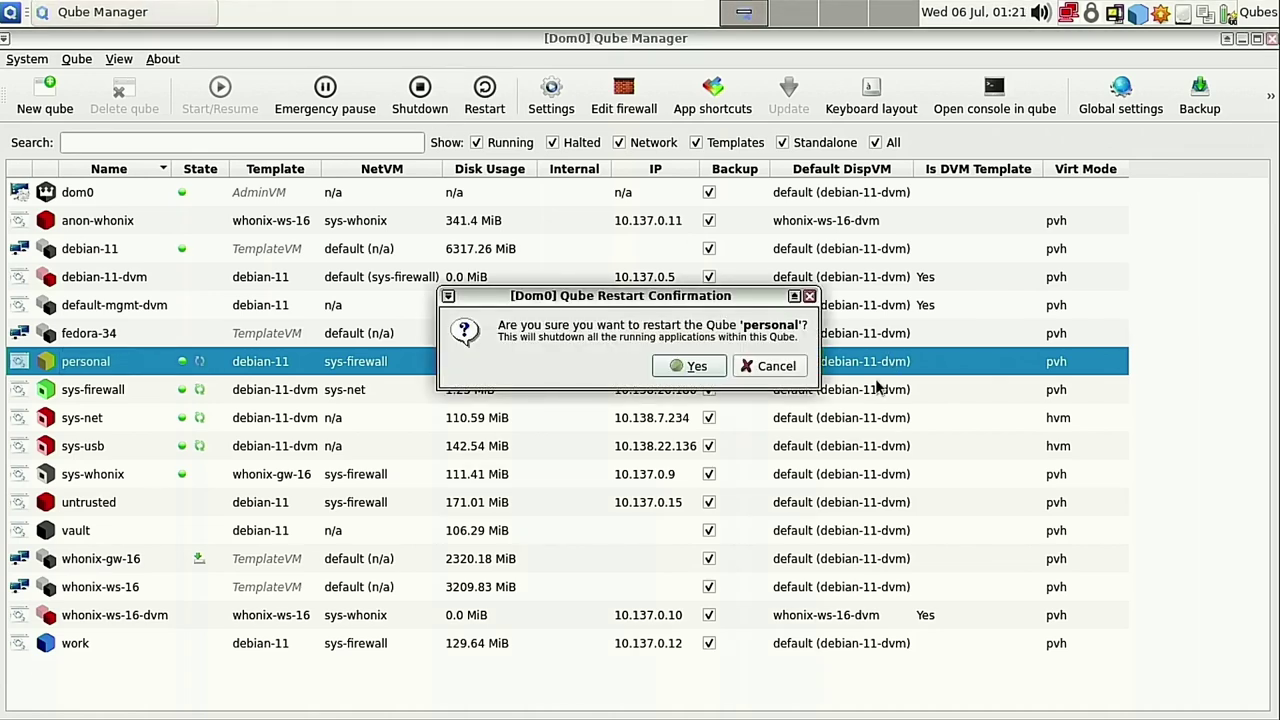
Confirm the personal restart and shut down the debian-11 template
left_click(692, 366)
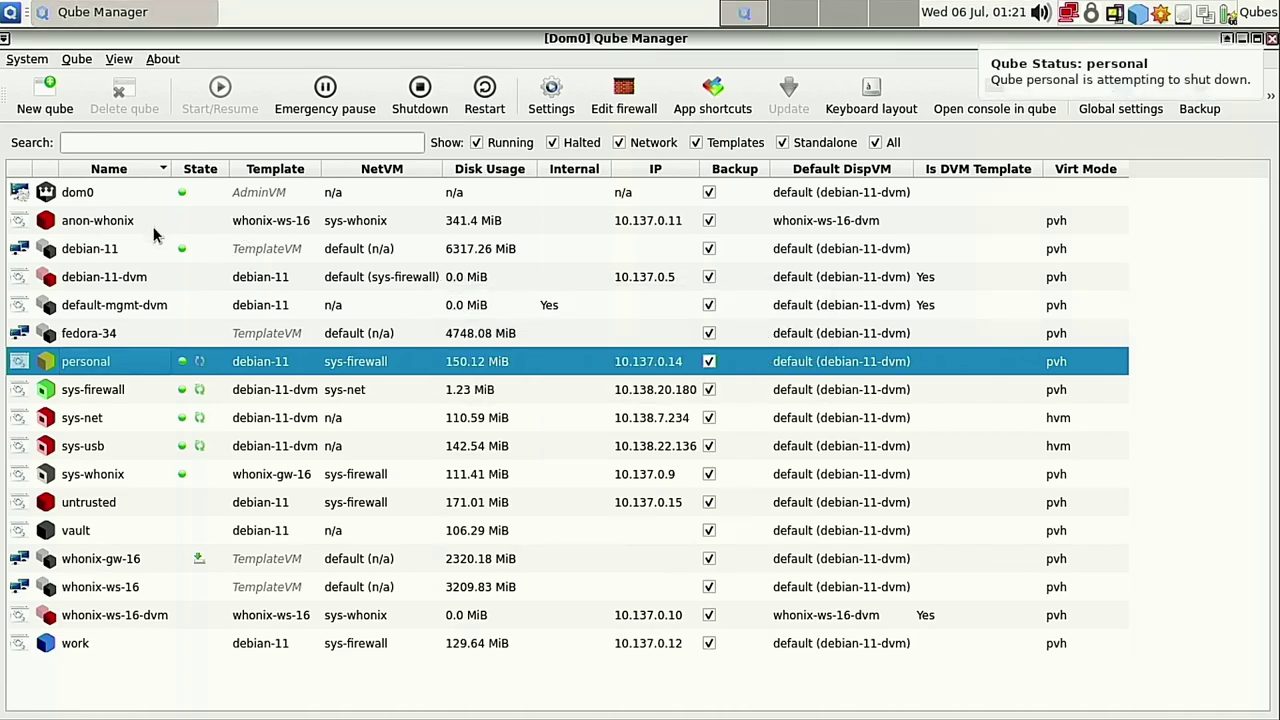
left_click(104, 248)
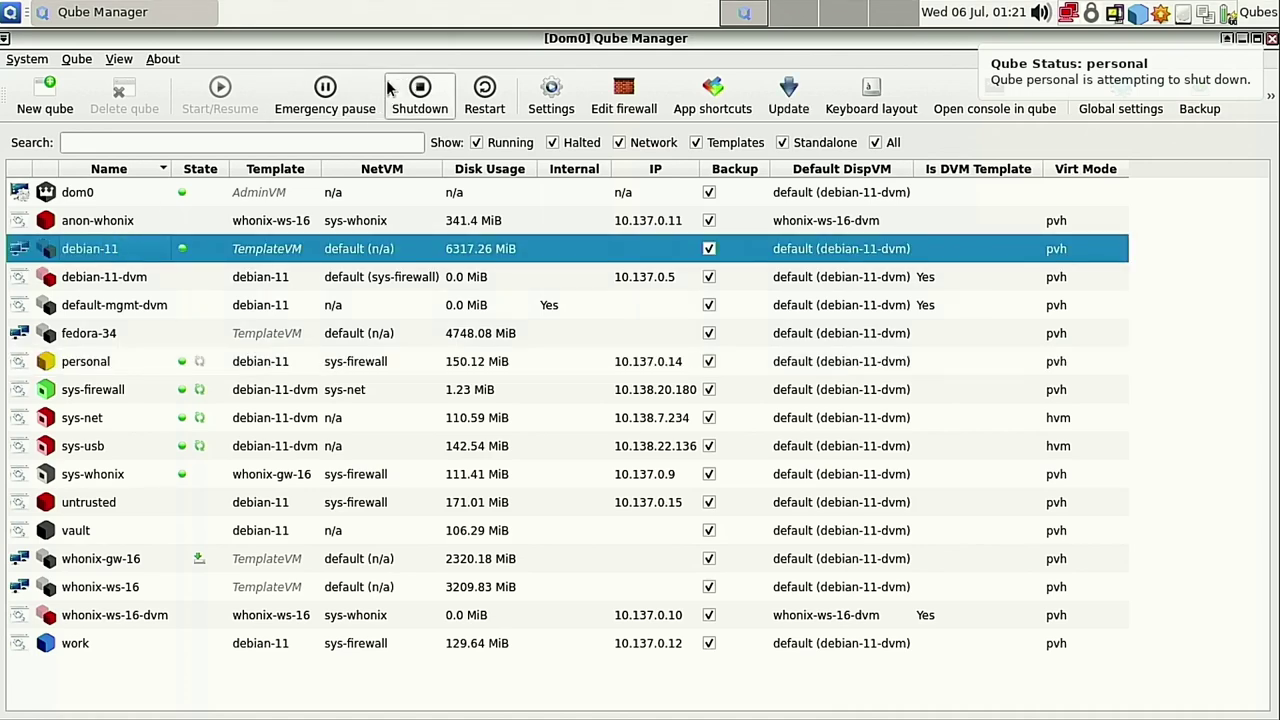
left_click(431, 106)
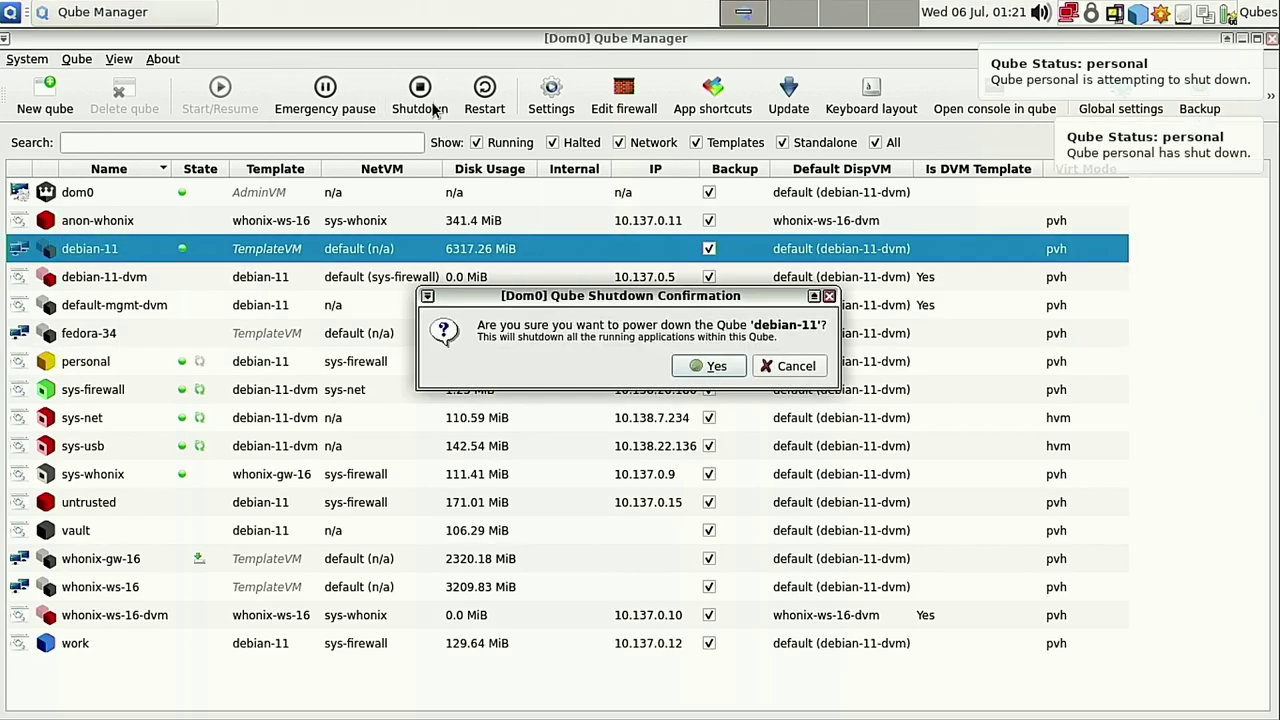
left_click(712, 364)
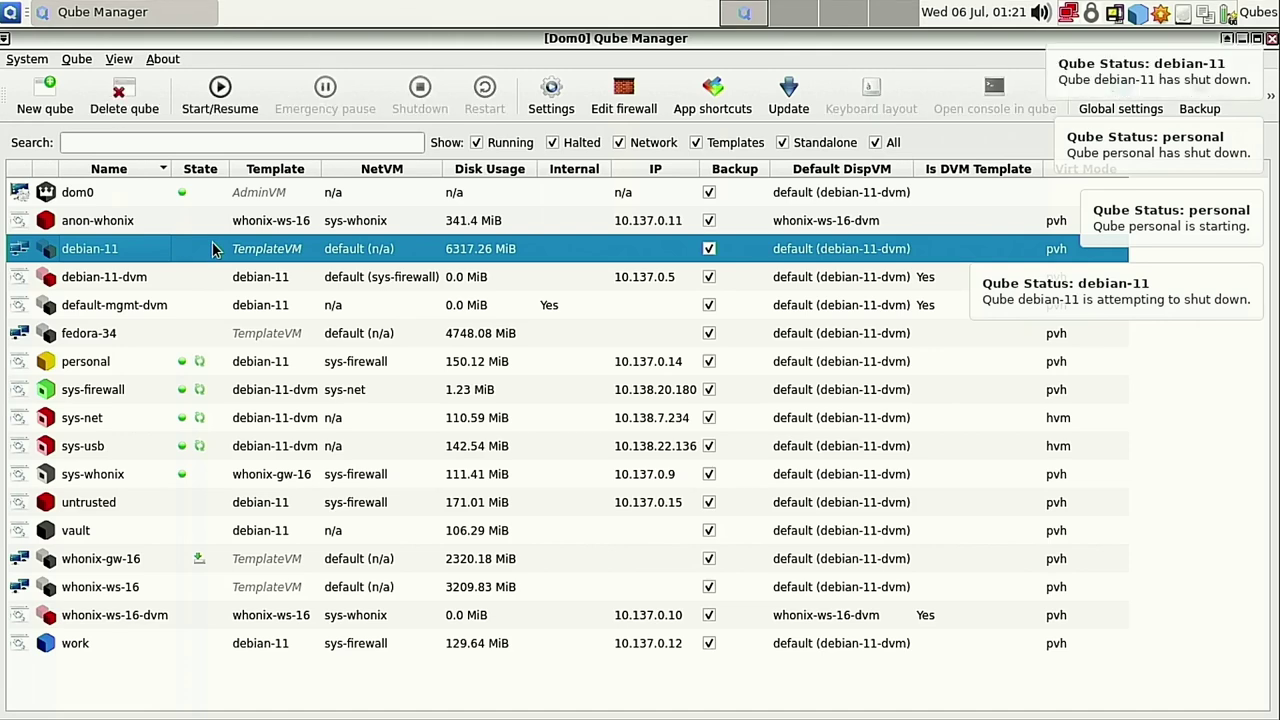
Restart personal, dismiss its notifications, then shut it down and start it again
left_click(84, 362)
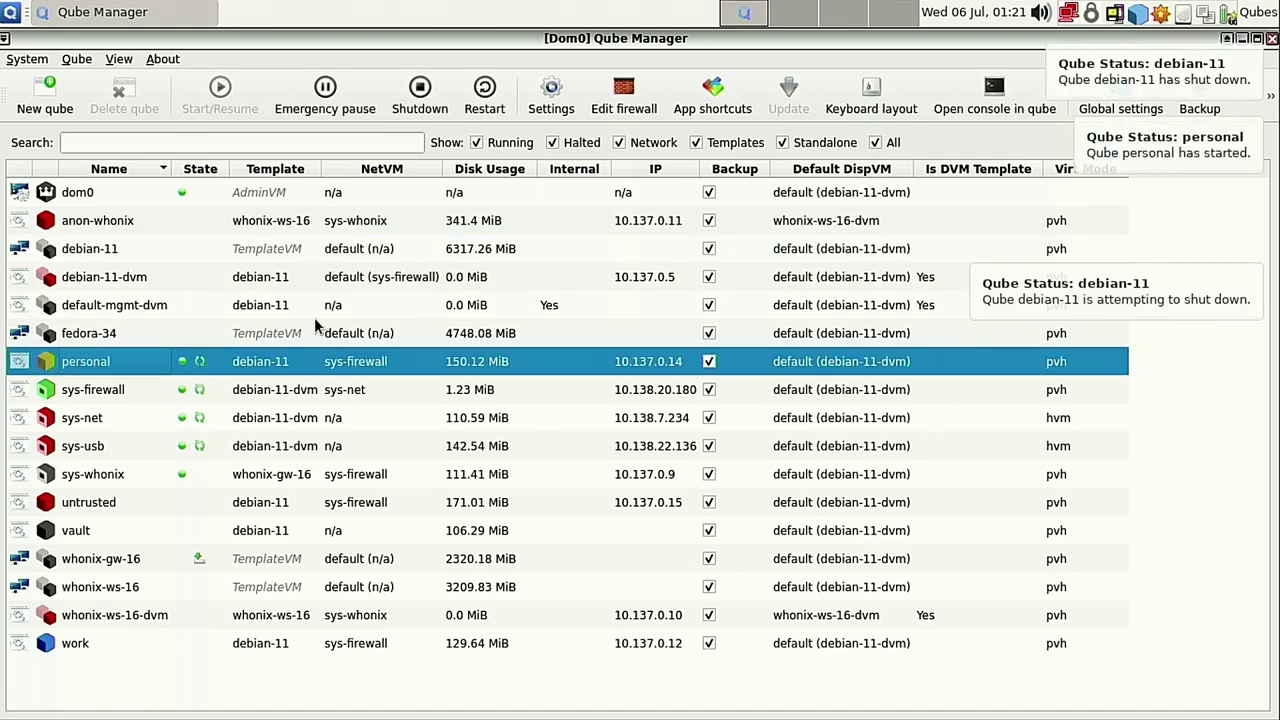
left_click(488, 94)
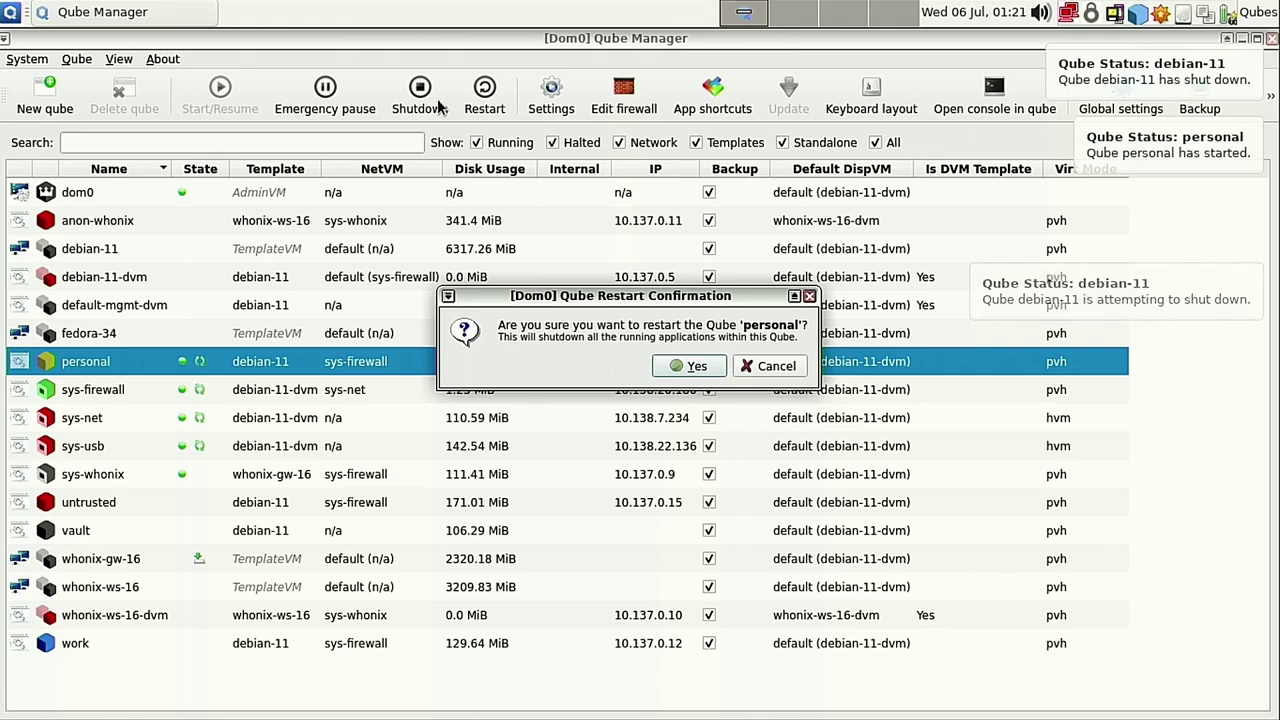
left_click(682, 366)
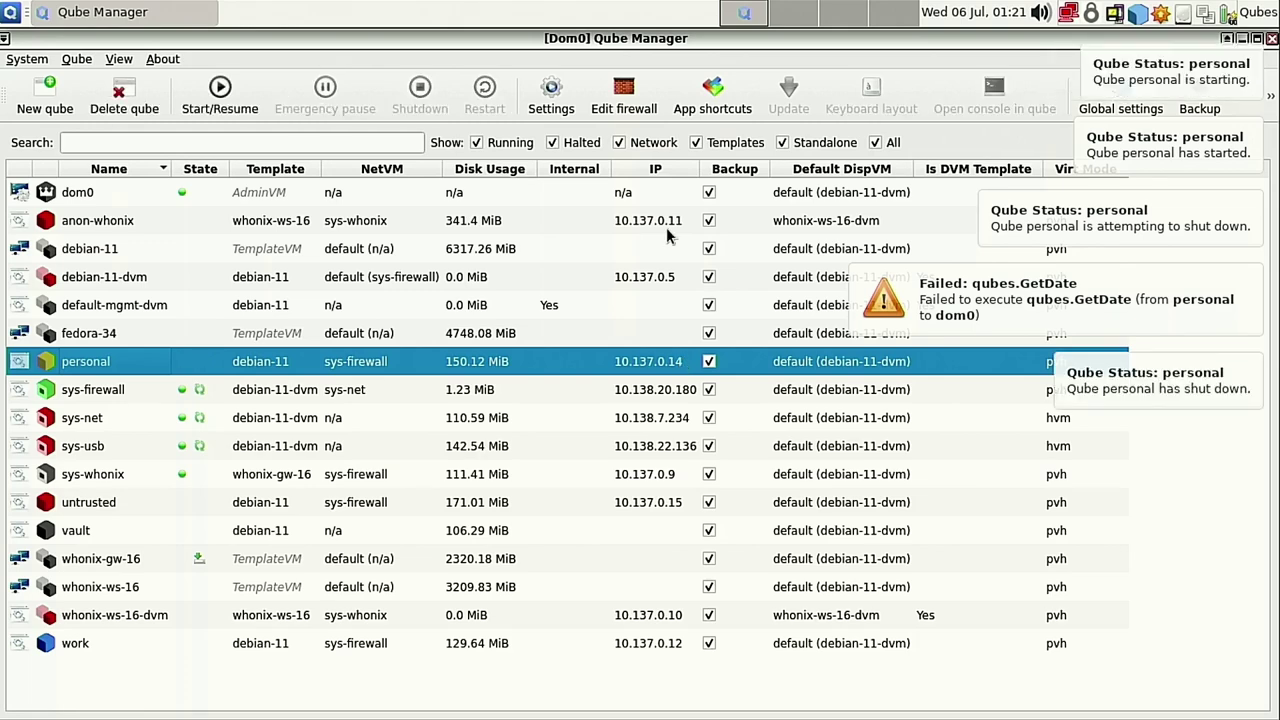
left_click(1088, 331)
left_click(1175, 231)
left_click(1218, 371)
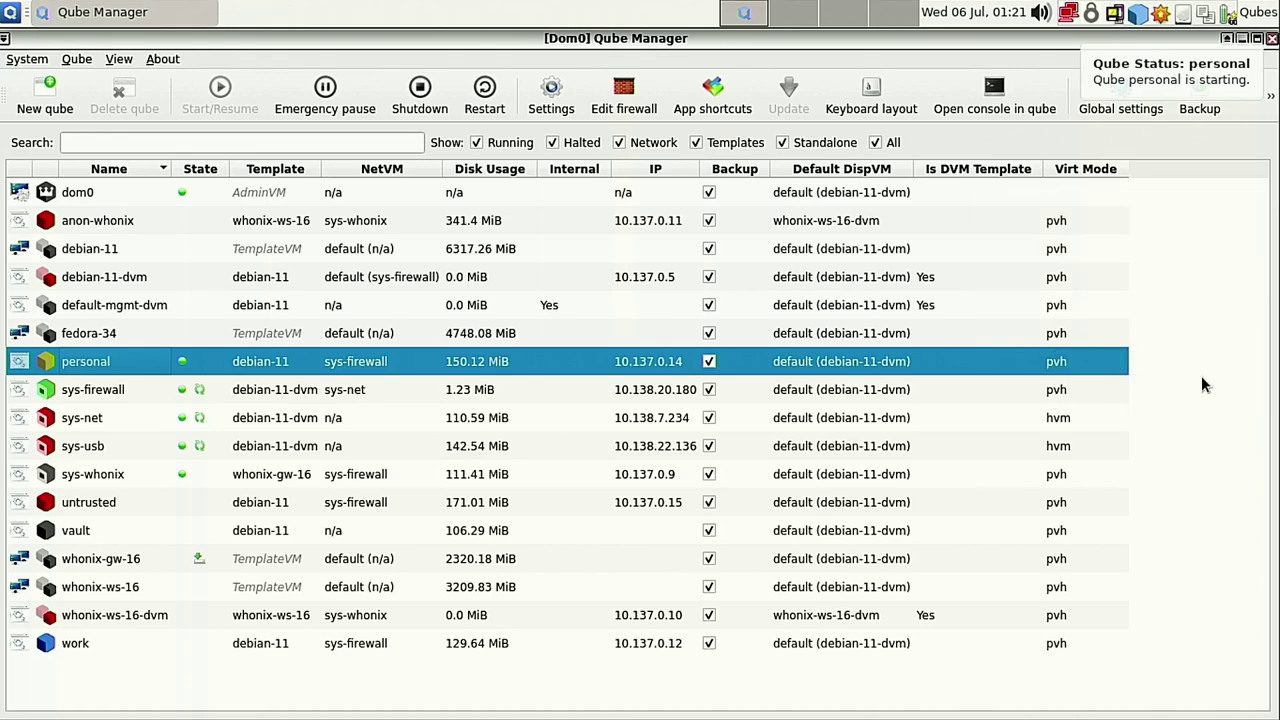
left_click(422, 98)
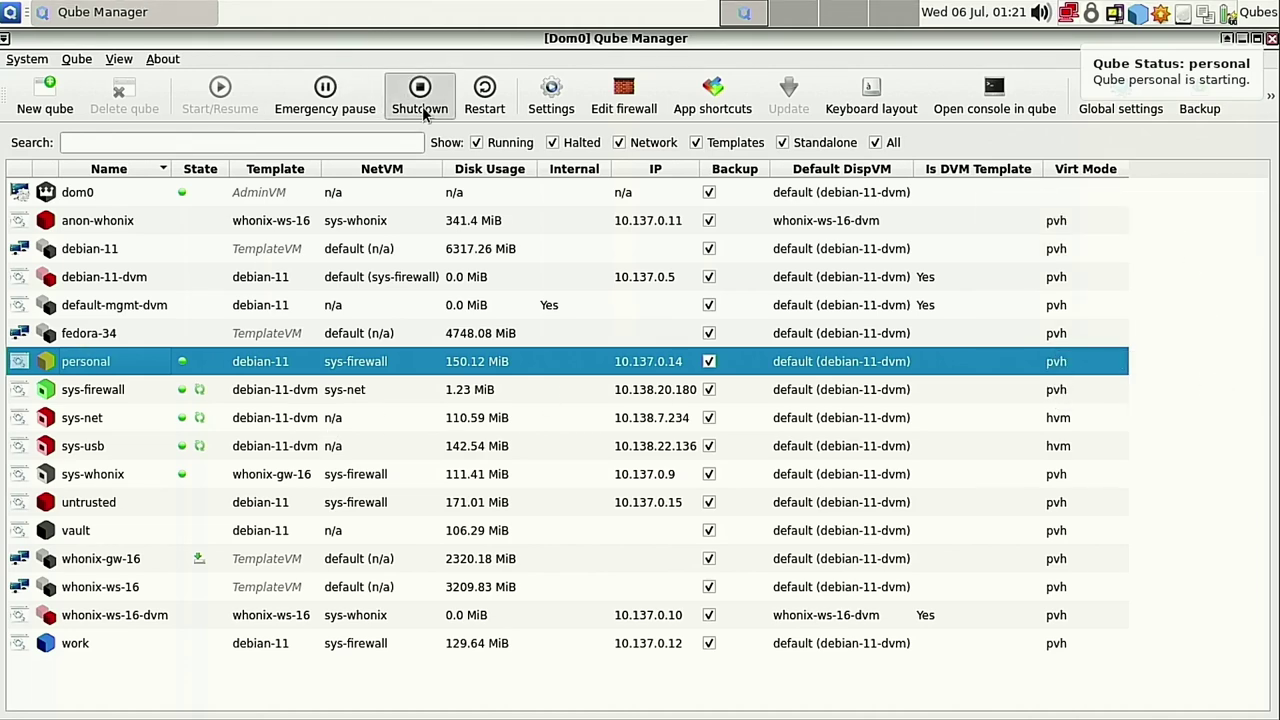
left_click(712, 366)
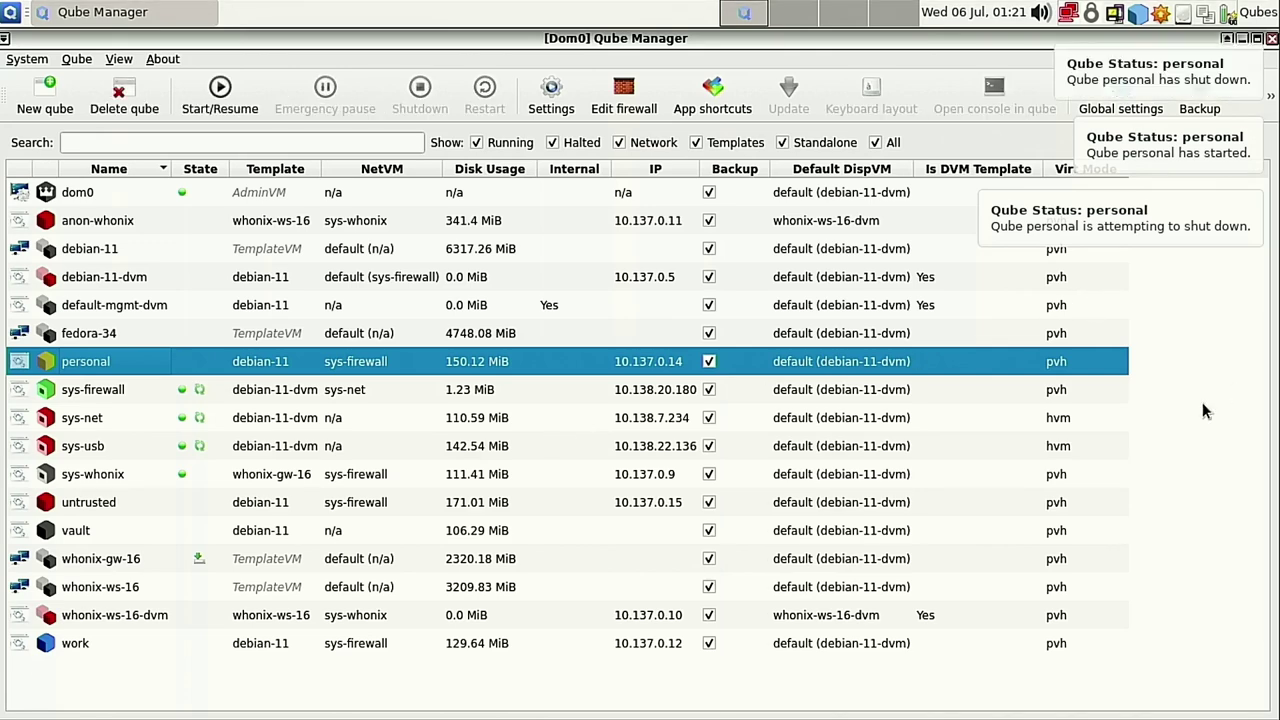
left_click(221, 100)
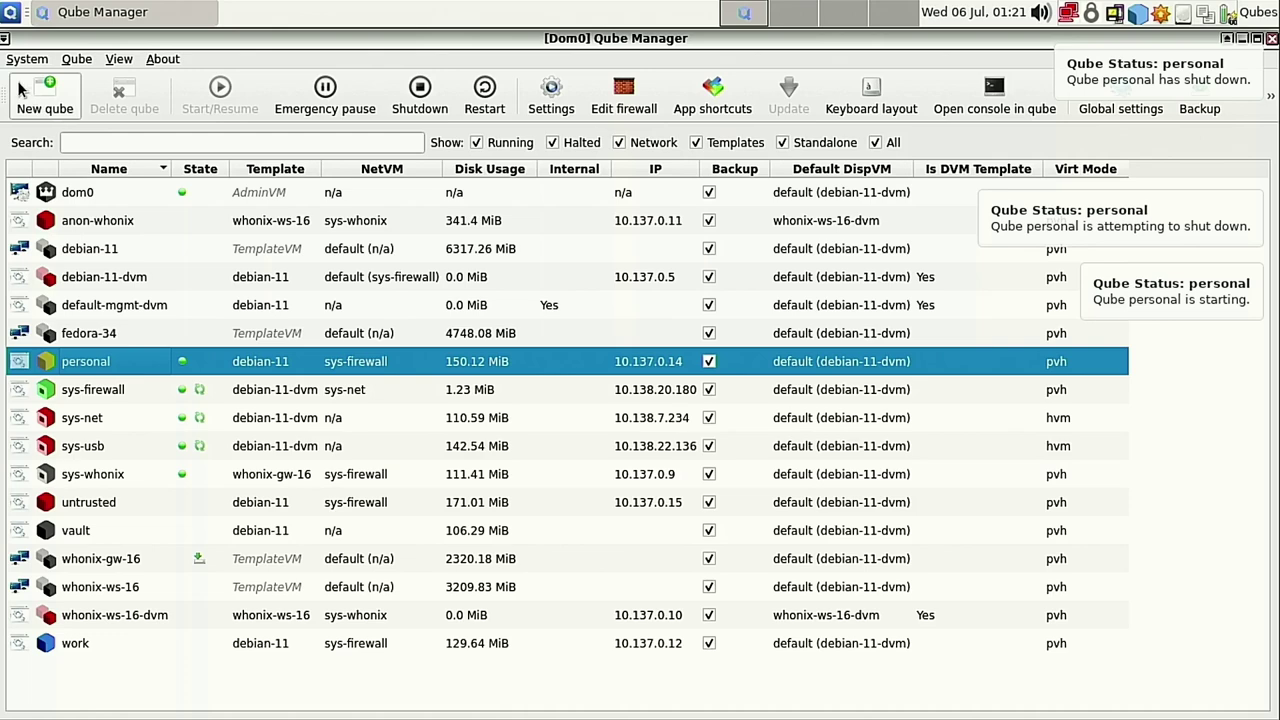
Launch personal: Cheese from the applications menu
left_click(10, 13)
mouse_move(240, 185)
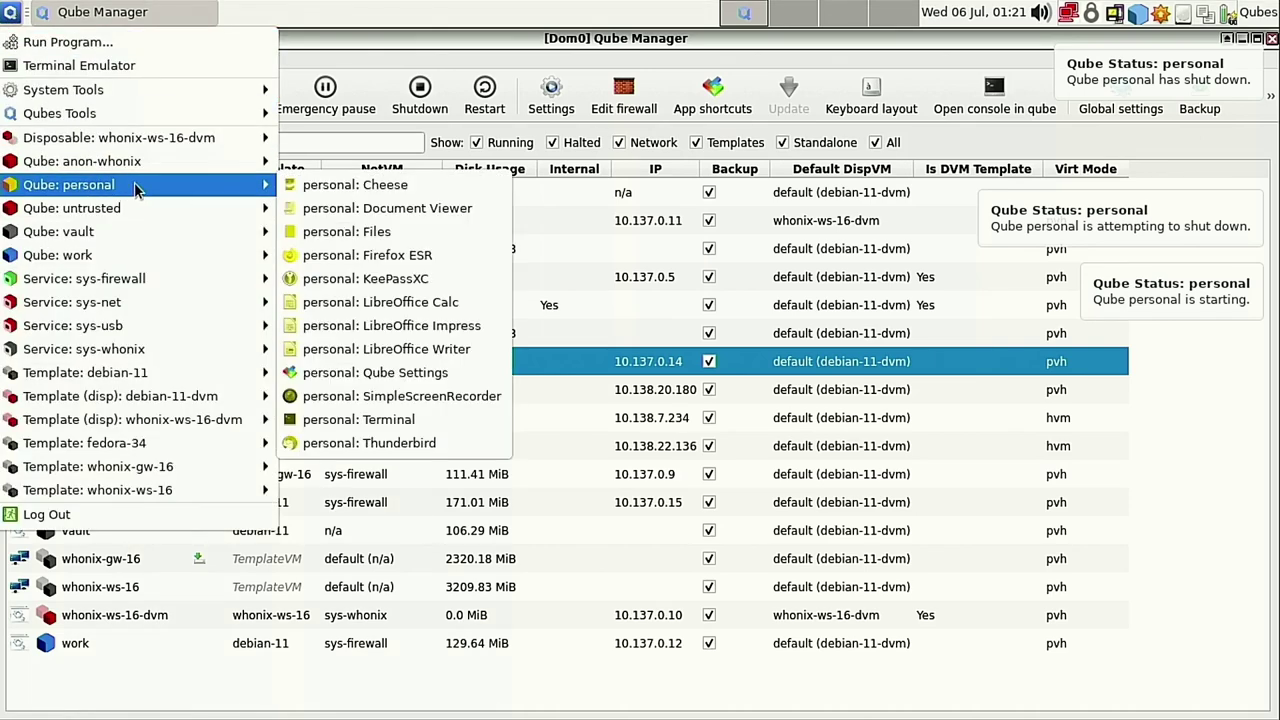
left_click(378, 192)
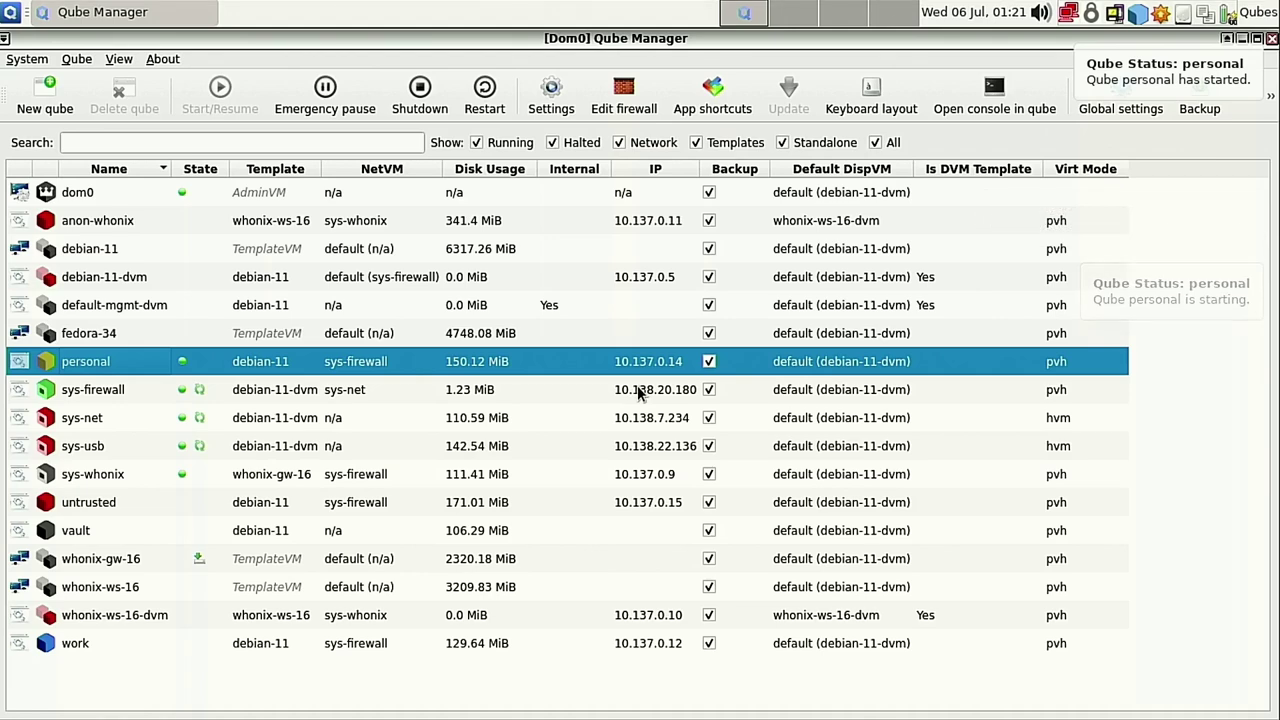
Move the Take a Photo window aside, note 'No device found', and close Cheese
left_click(3, 20)
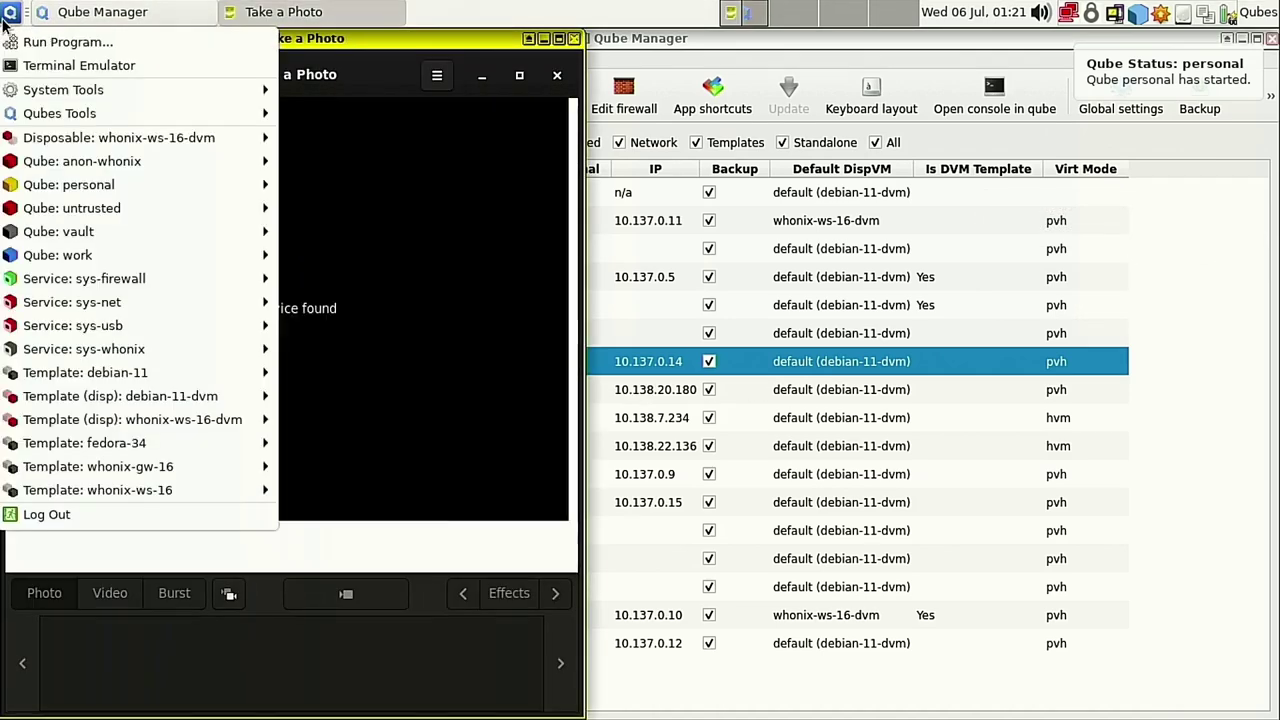
left_click(425, 64)
left_click_drag(425, 64, 570, 77)
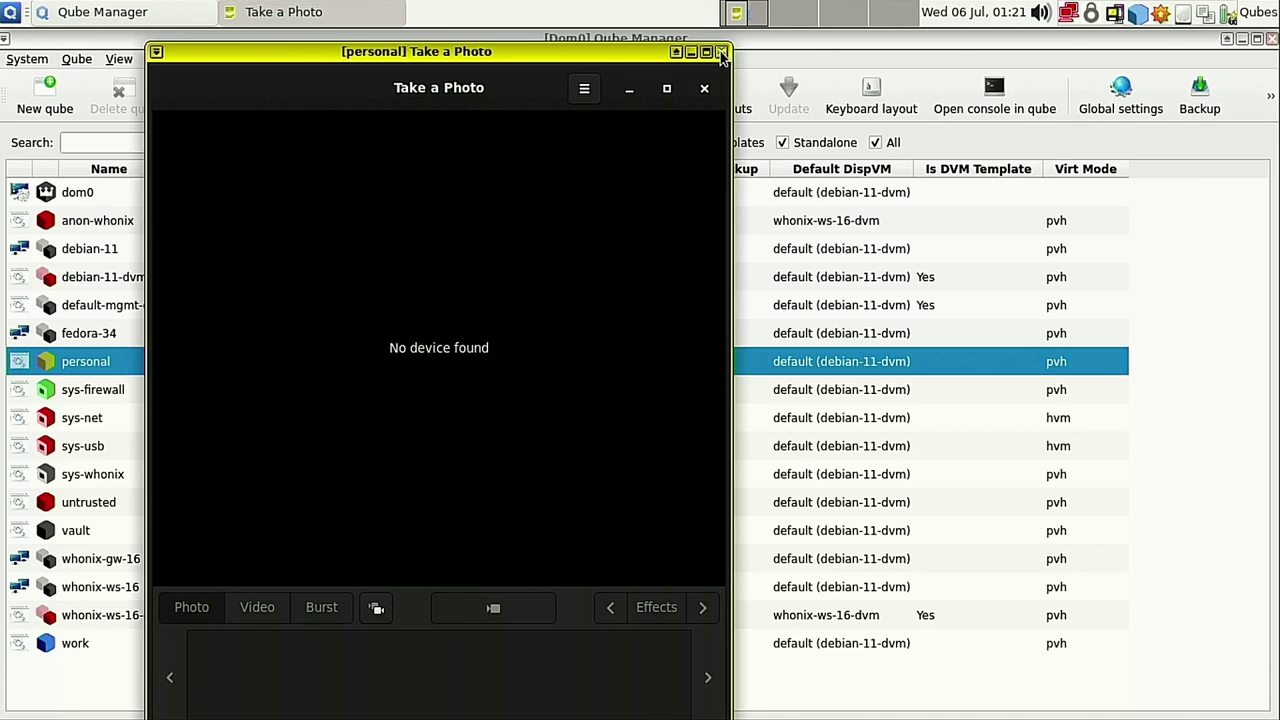
left_click(721, 52)
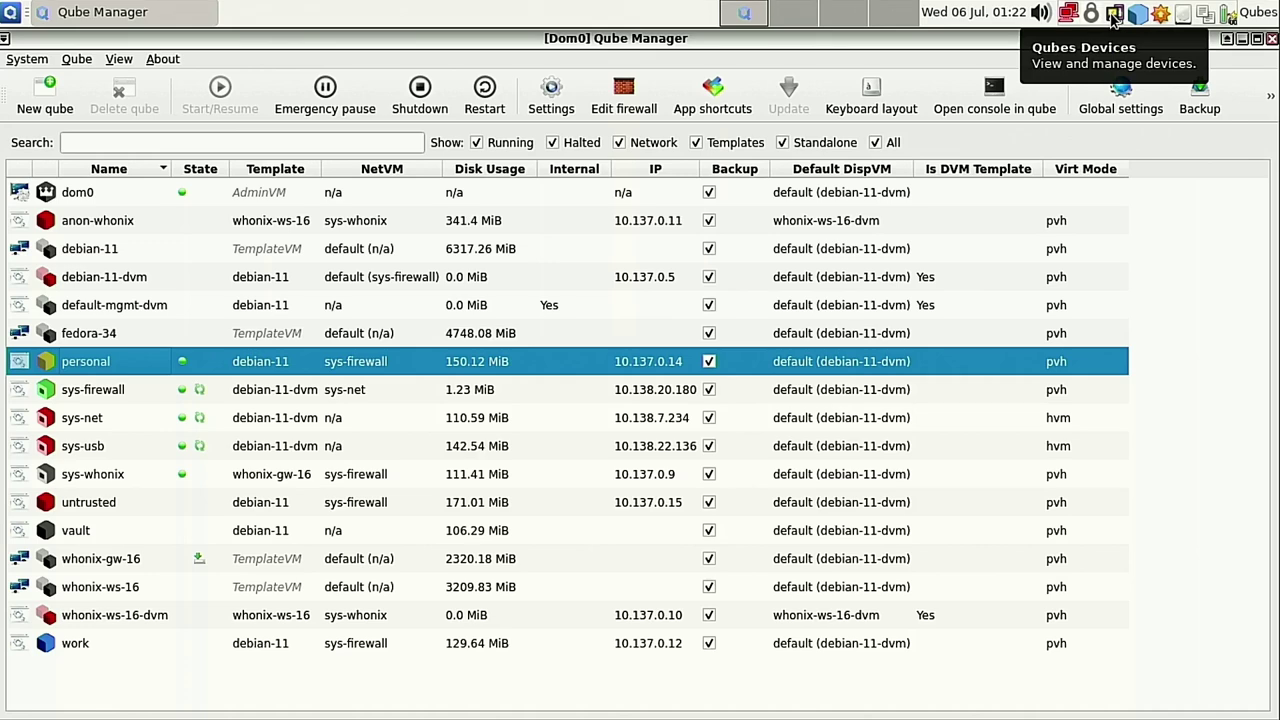
Inspect each device's qube submenu in the Qubes Devices list, including Integrated_Webcam_HD on sys-usb
left_click(1114, 16)
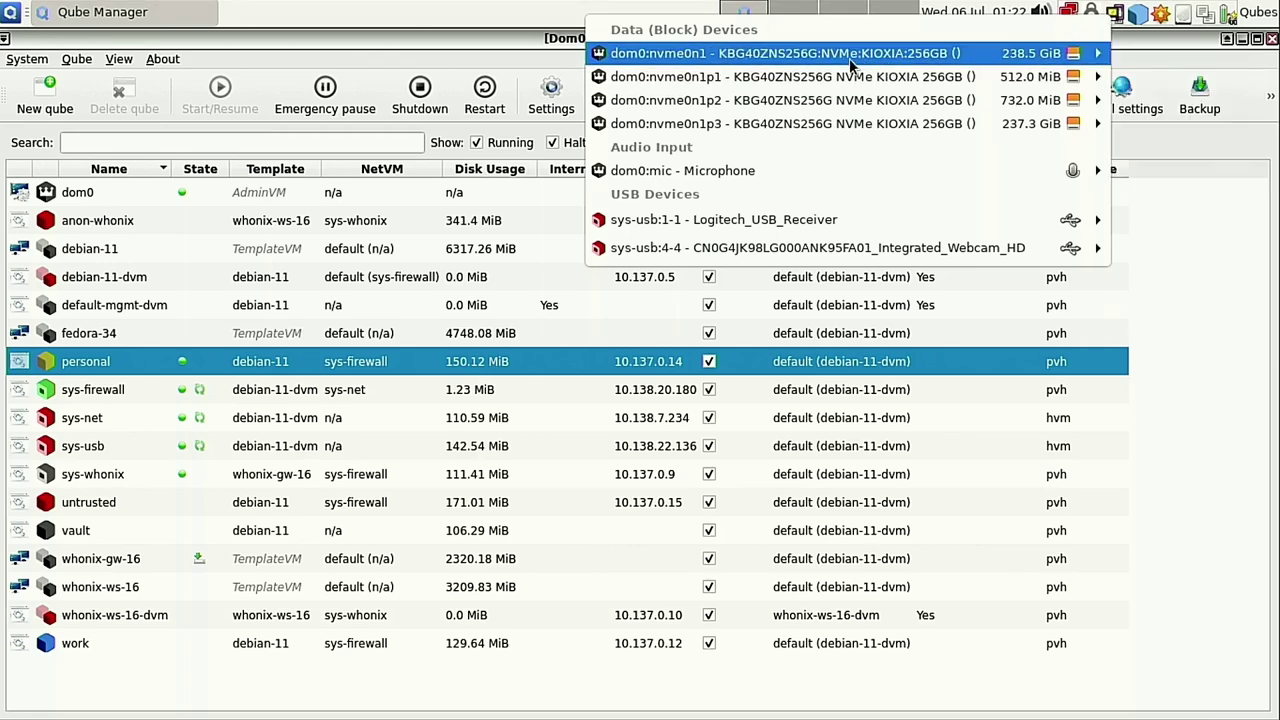
mouse_move(878, 60)
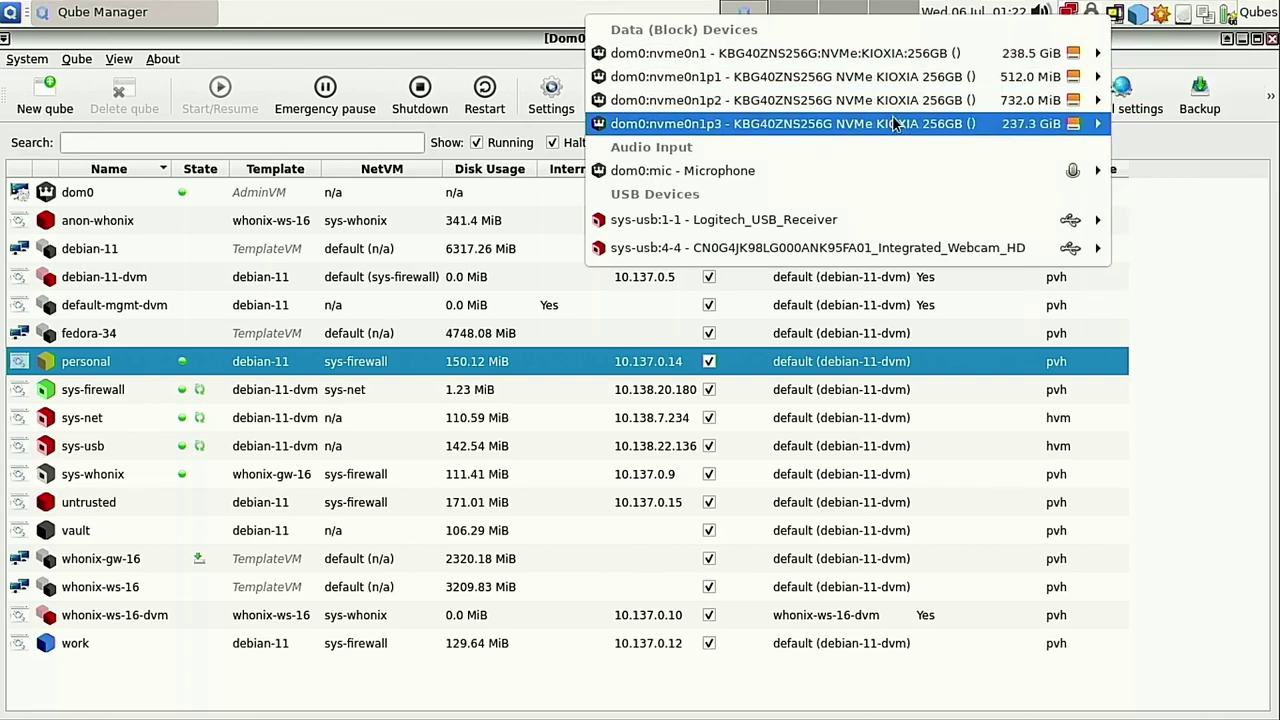
mouse_move(903, 127)
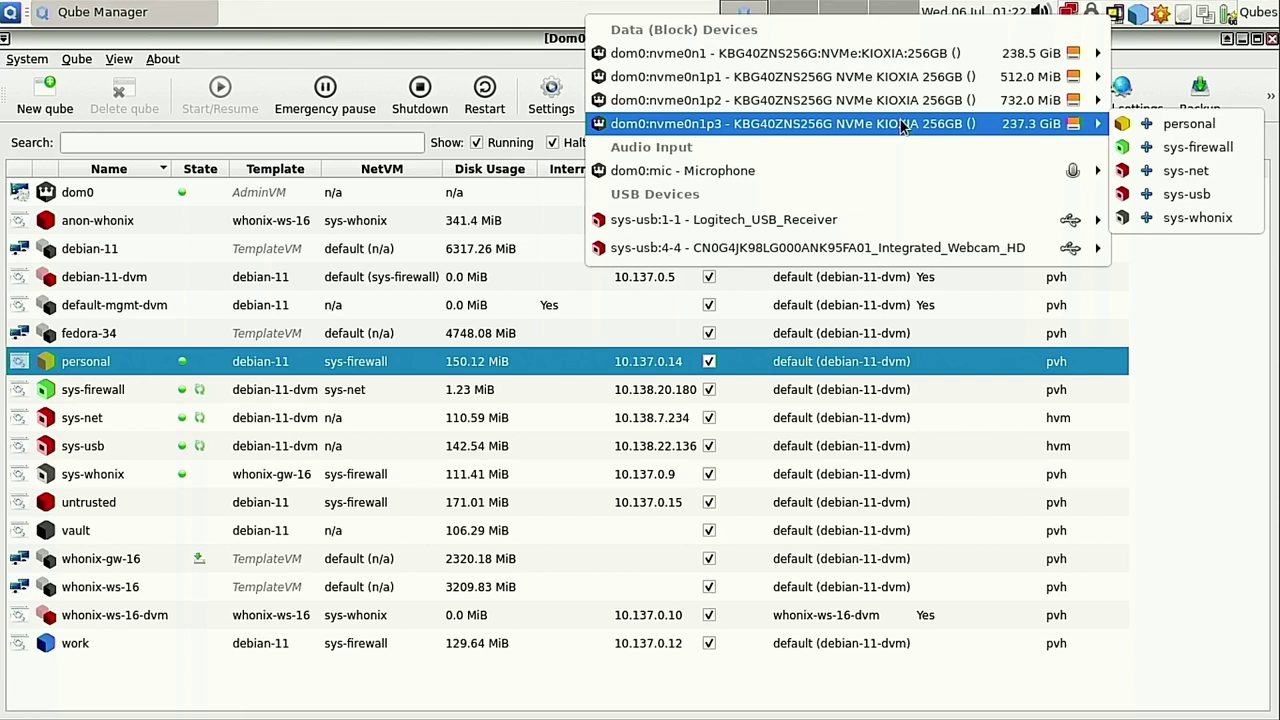
mouse_move(768, 178)
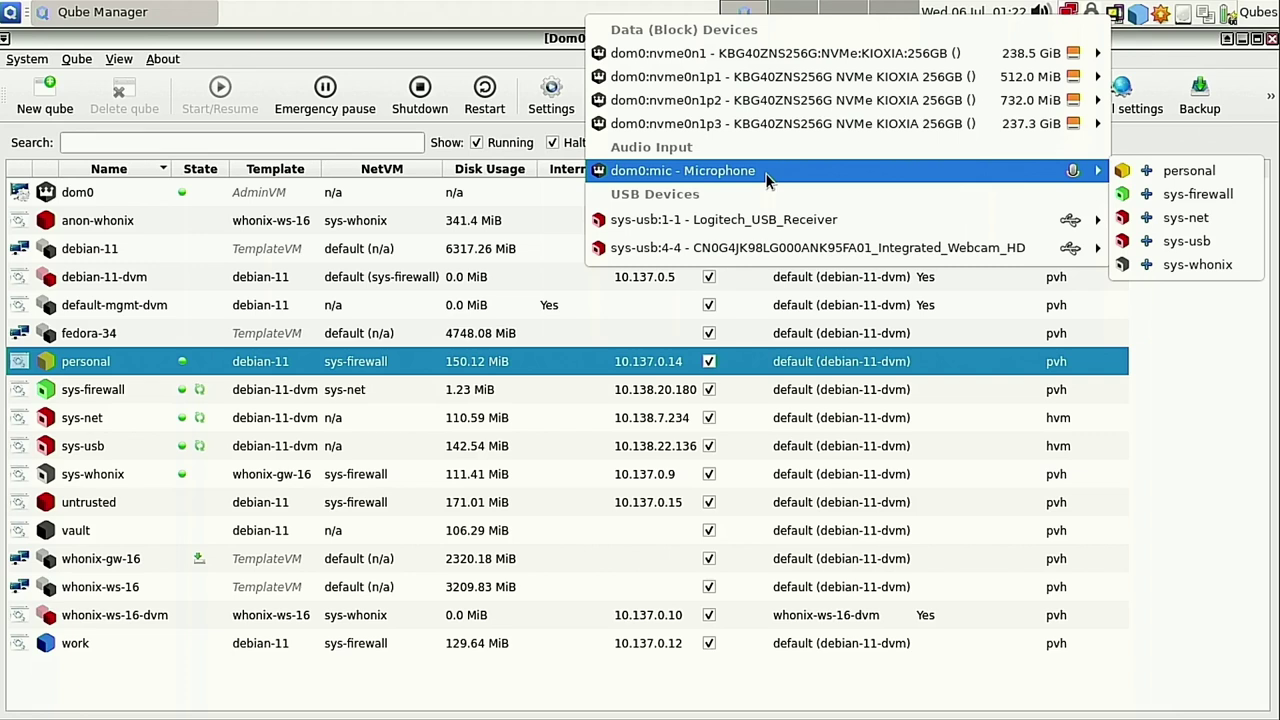
mouse_move(812, 226)
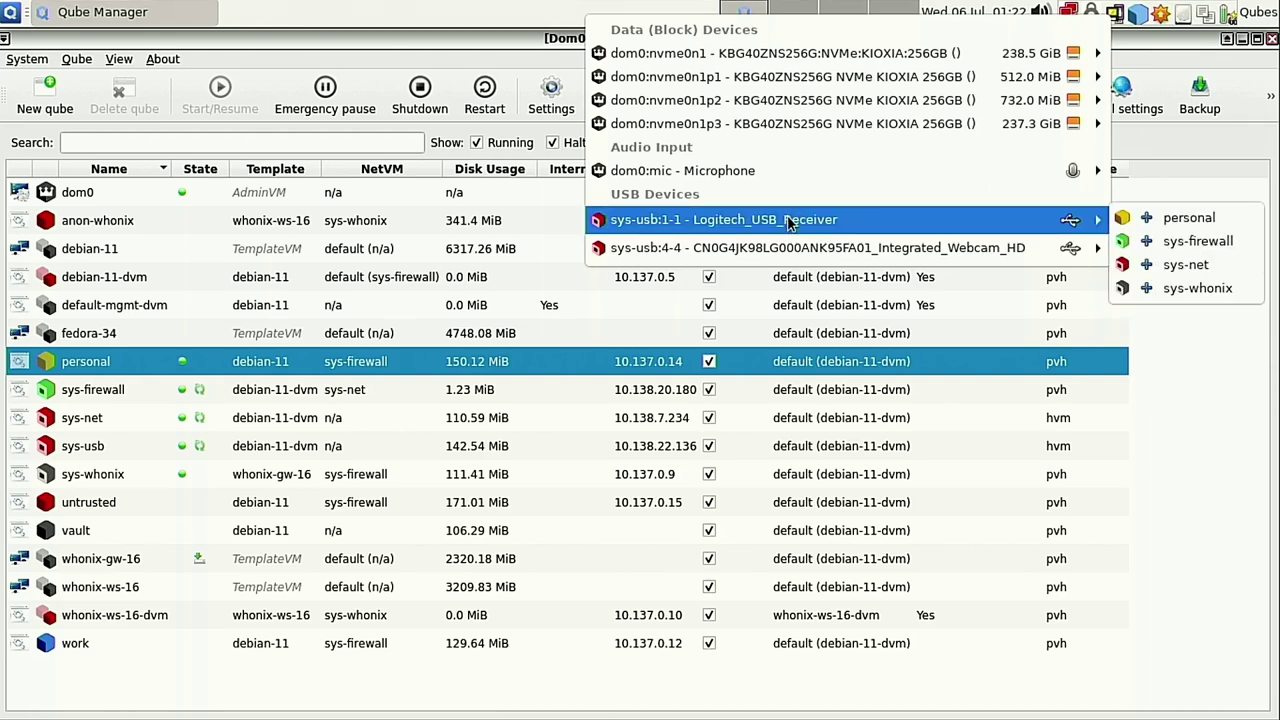
mouse_move(770, 258)
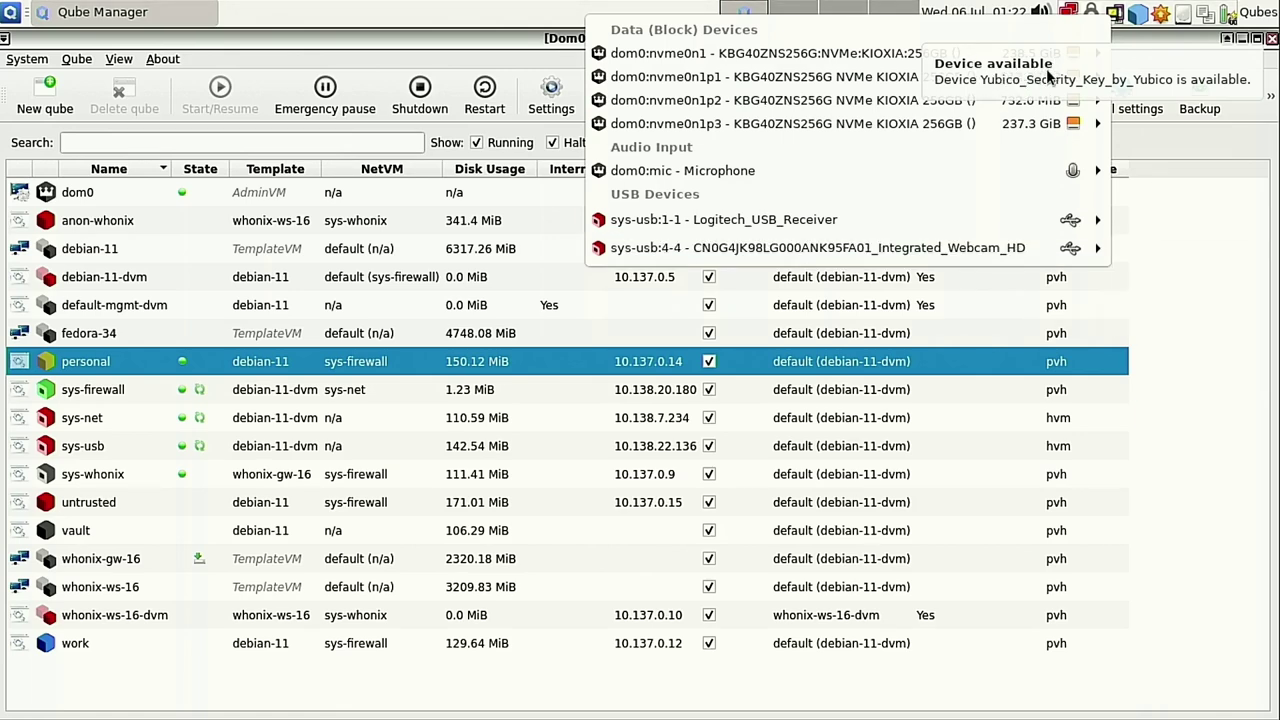
Close the Qubes Devices list and reopen it
left_click(1215, 362)
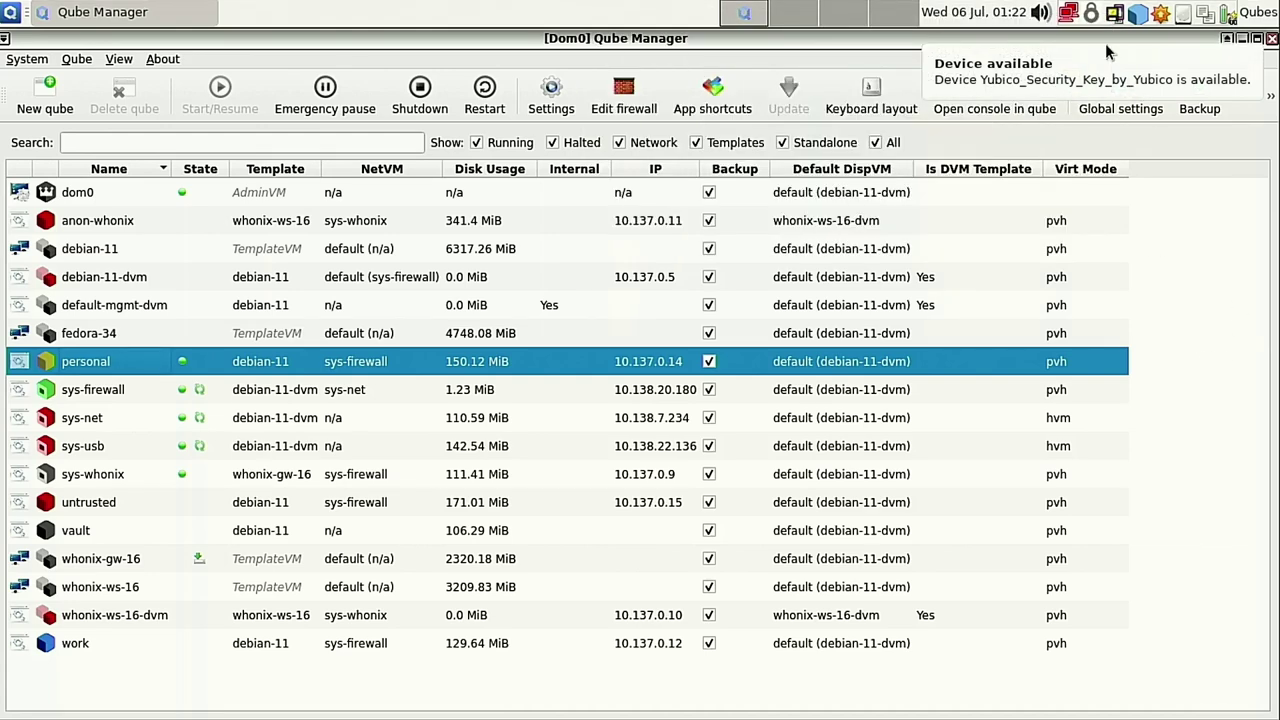
left_click(1115, 14)
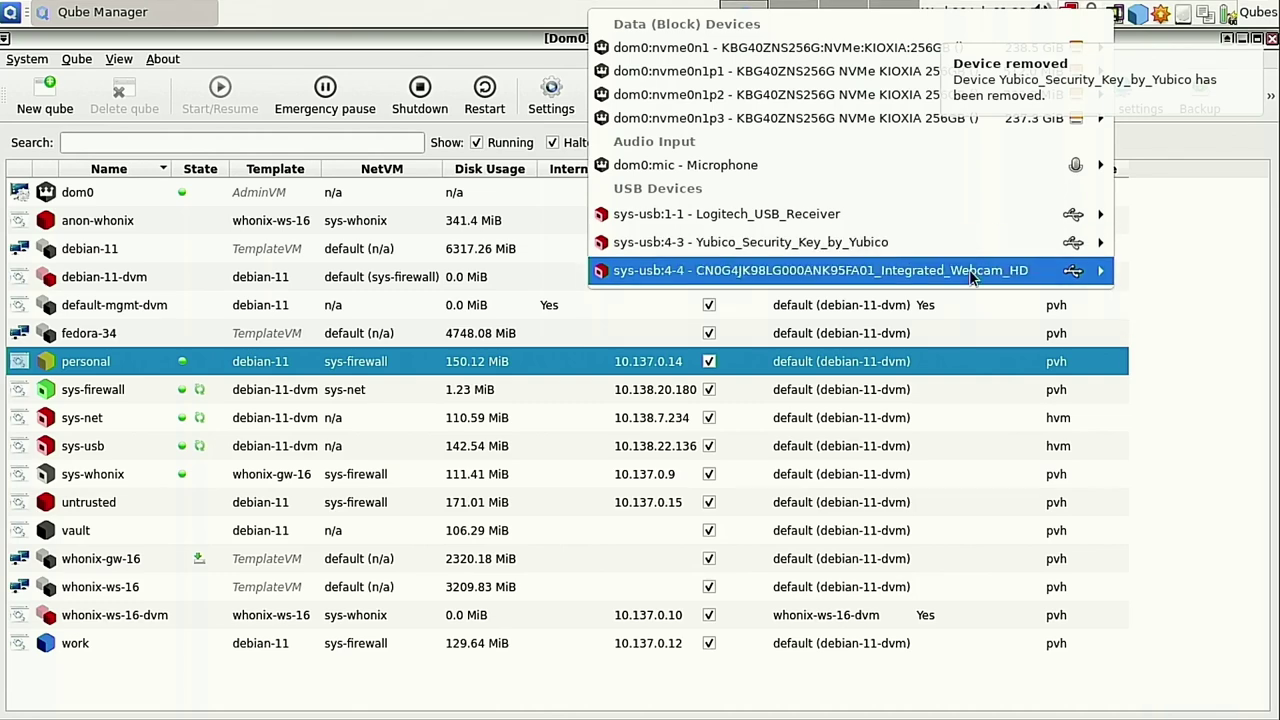
Attach the Webcam_HD and the dom0:mic Microphone to the personal qube
mouse_move(972, 272)
left_click(1190, 269)
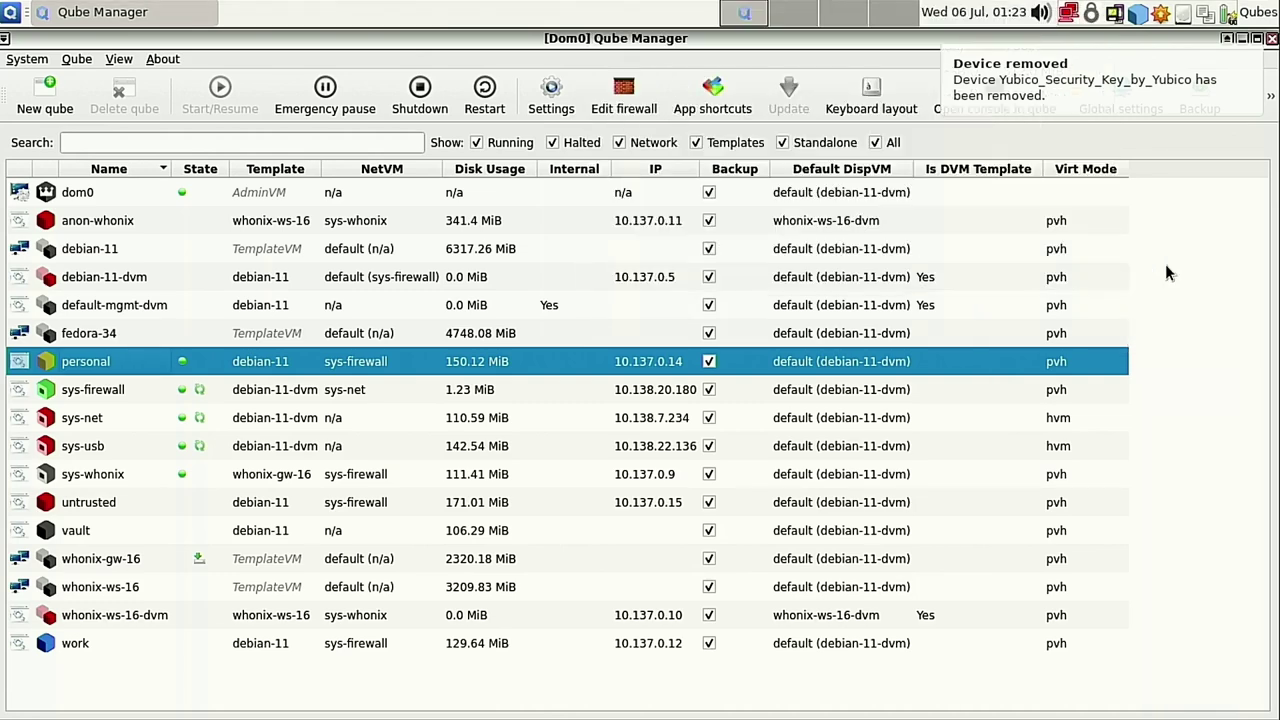
left_click(1091, 16)
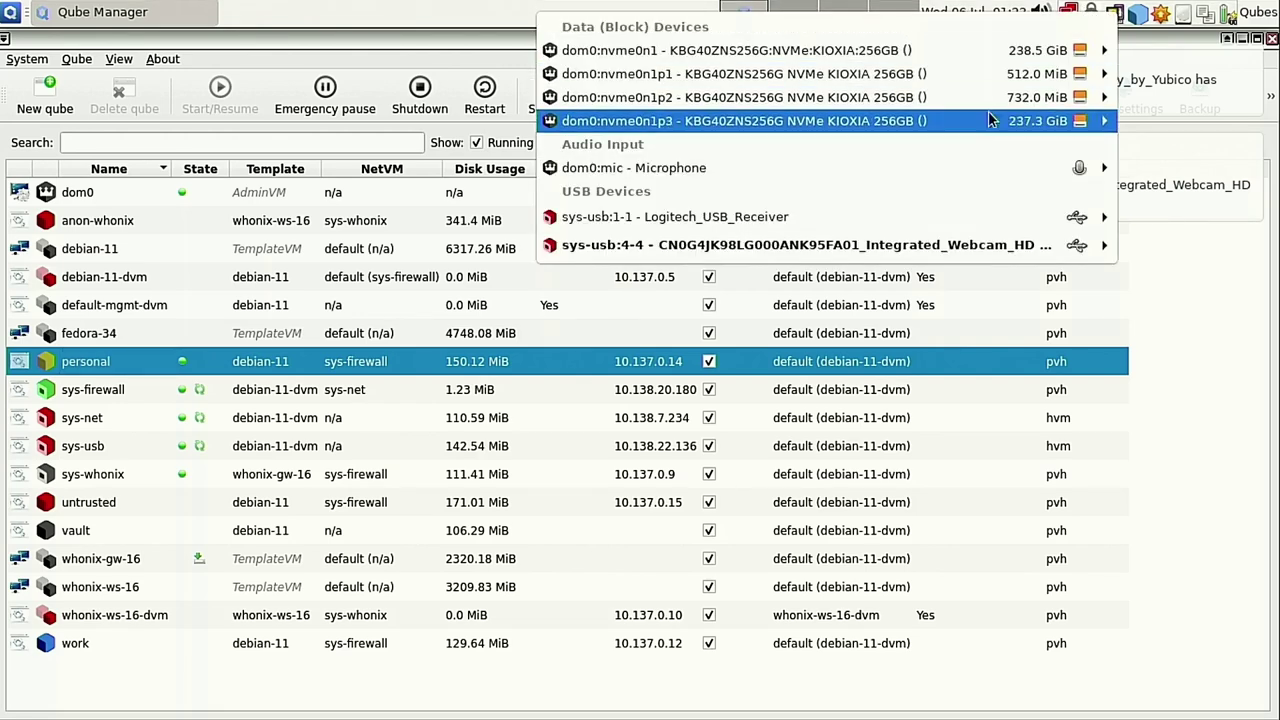
mouse_move(1059, 167)
left_click(1171, 174)
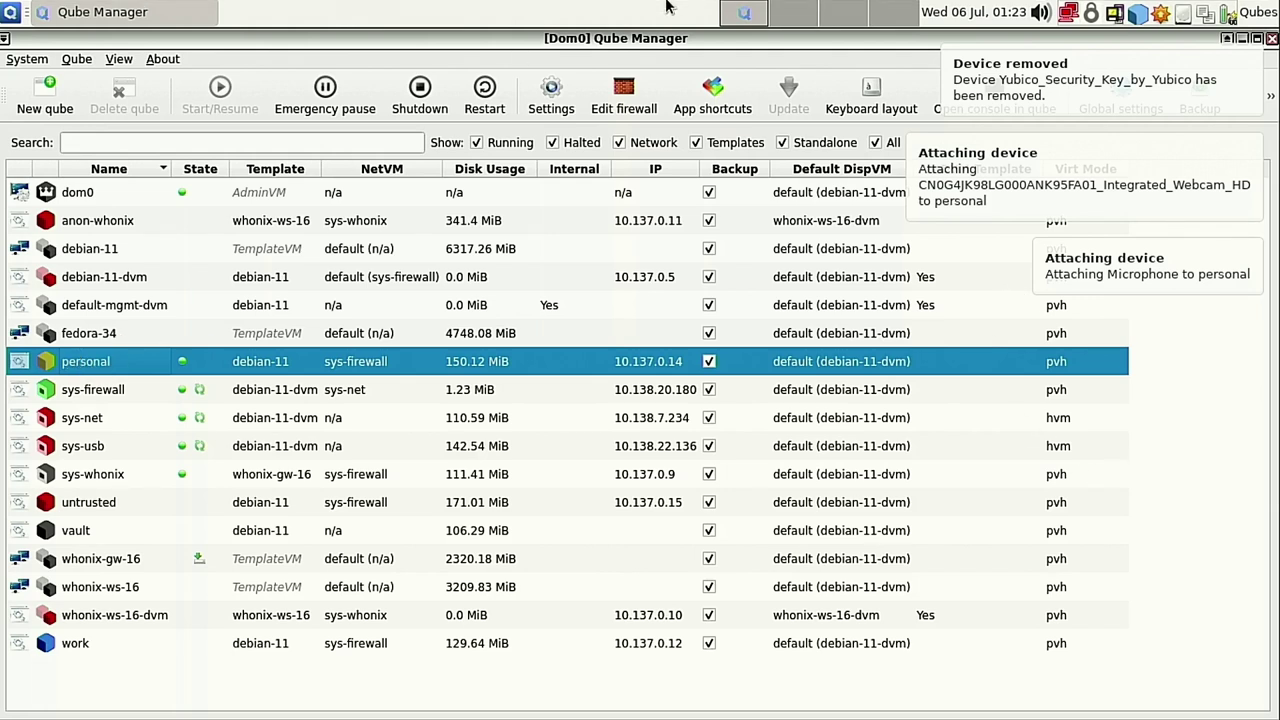
left_click(11, 13)
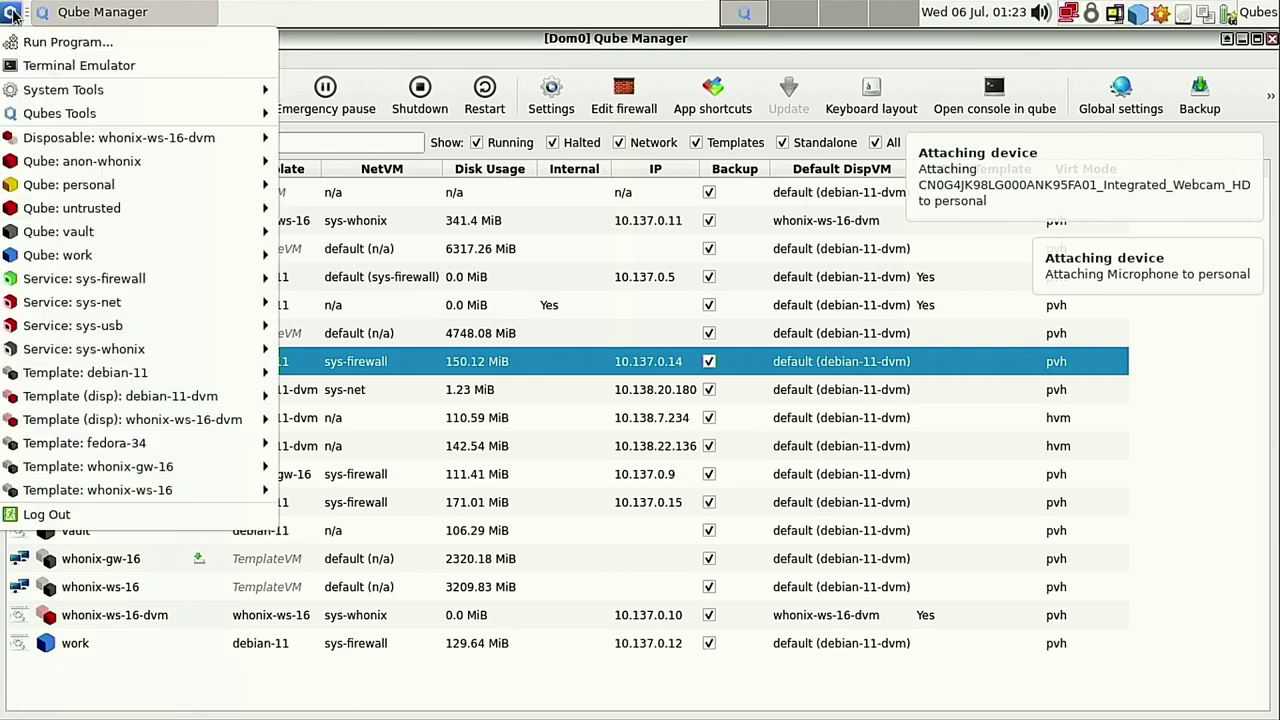
Launch Cheese in personal, confirm the live webcam picture, and close the window
mouse_move(90, 185)
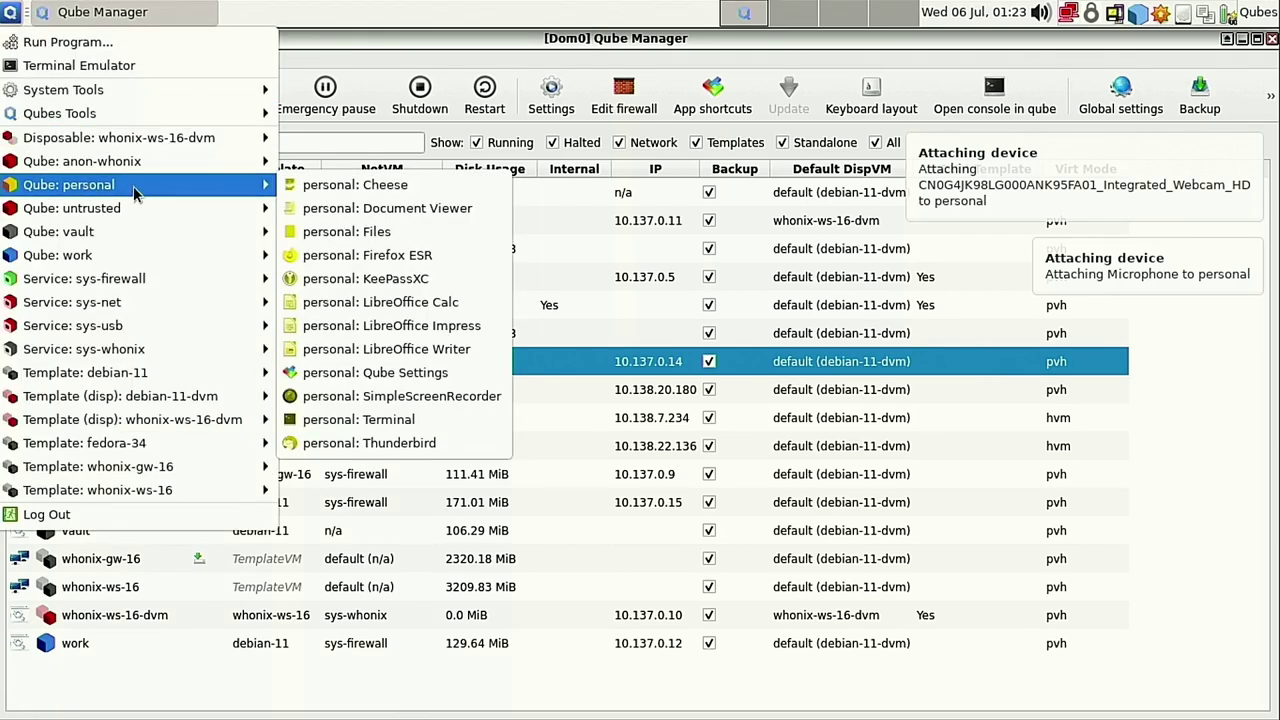
left_click(340, 186)
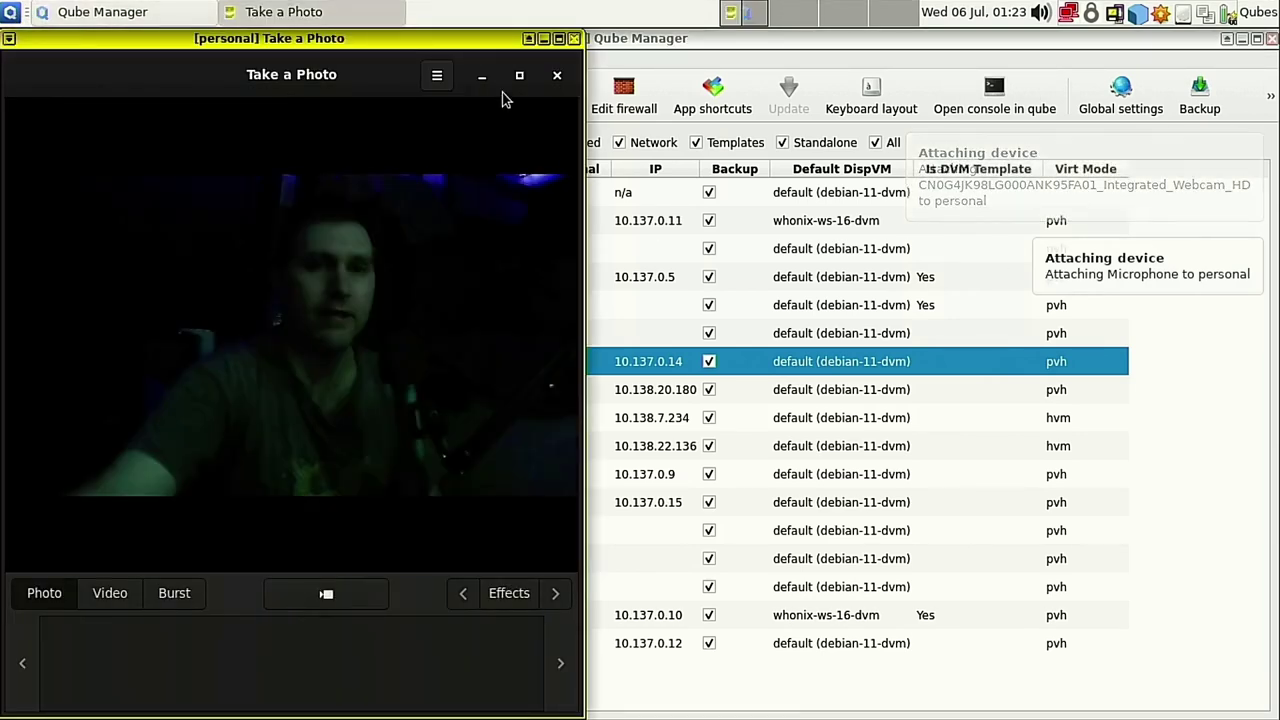
left_click_drag(413, 39, 556, 39)
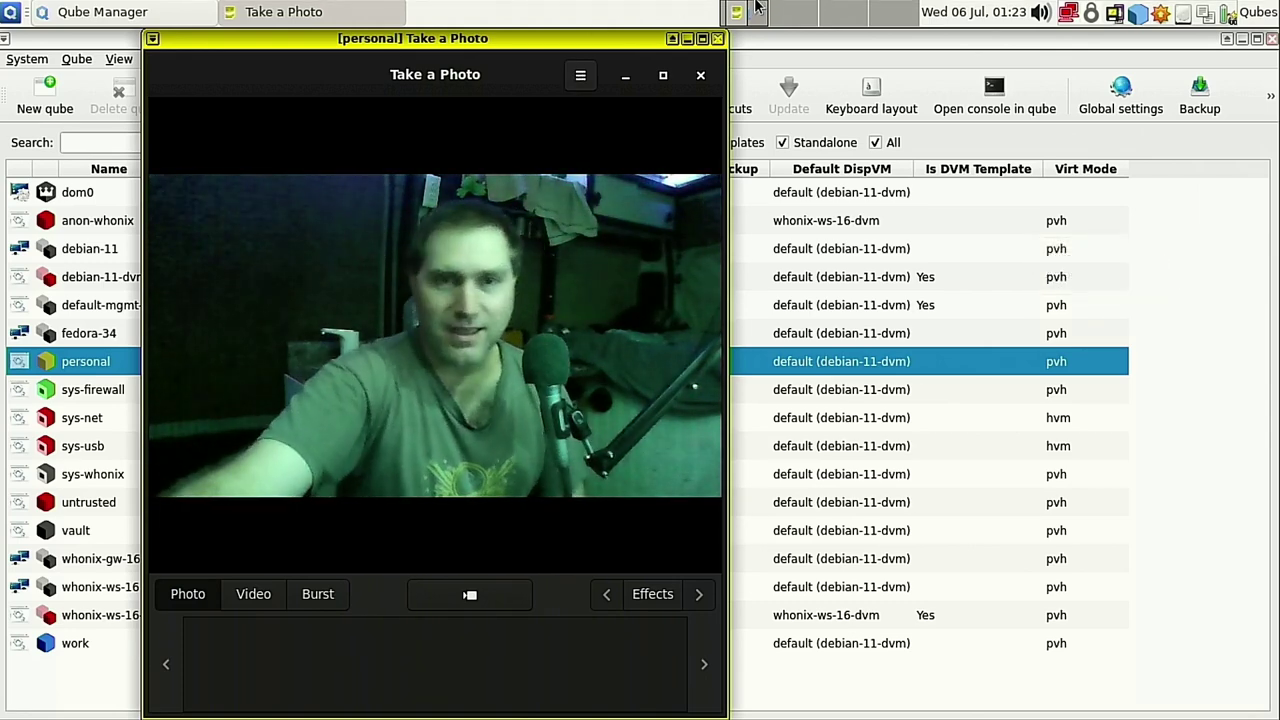
left_click(717, 38)
Launch SimpleScreenRecorder in the personal qube from the Qubes menu
left_click(10, 12)
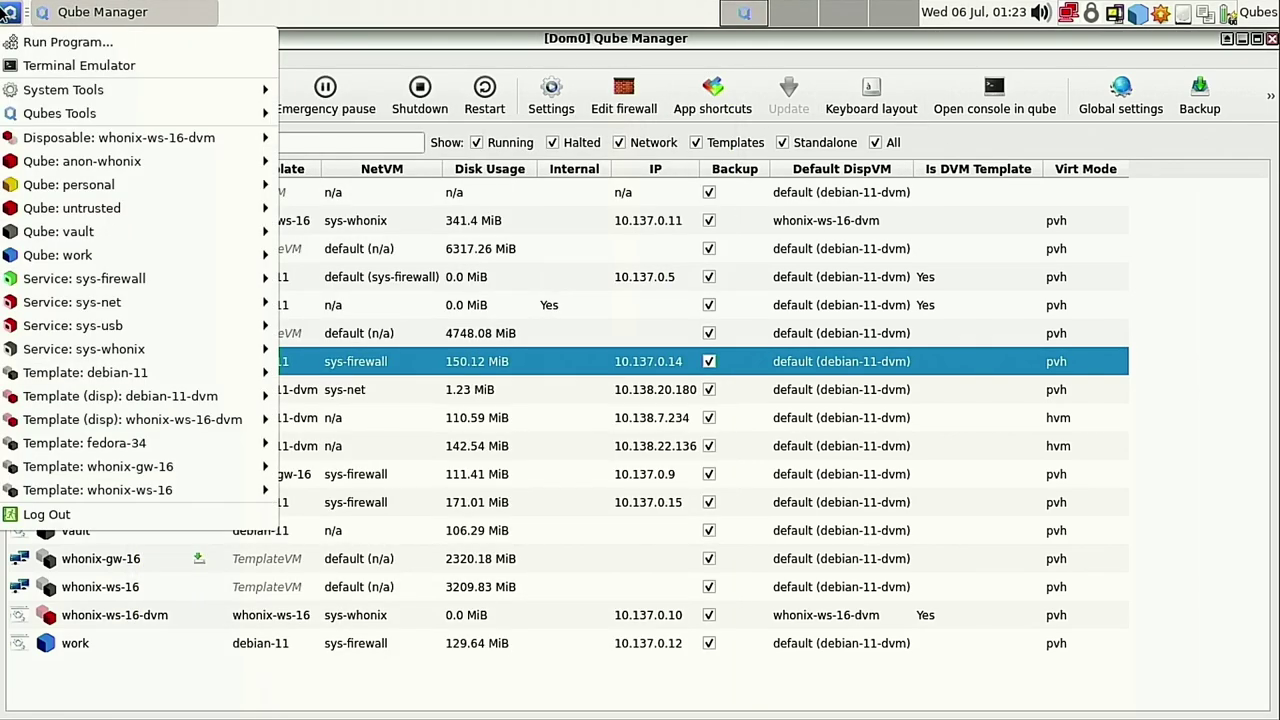
mouse_move(85, 185)
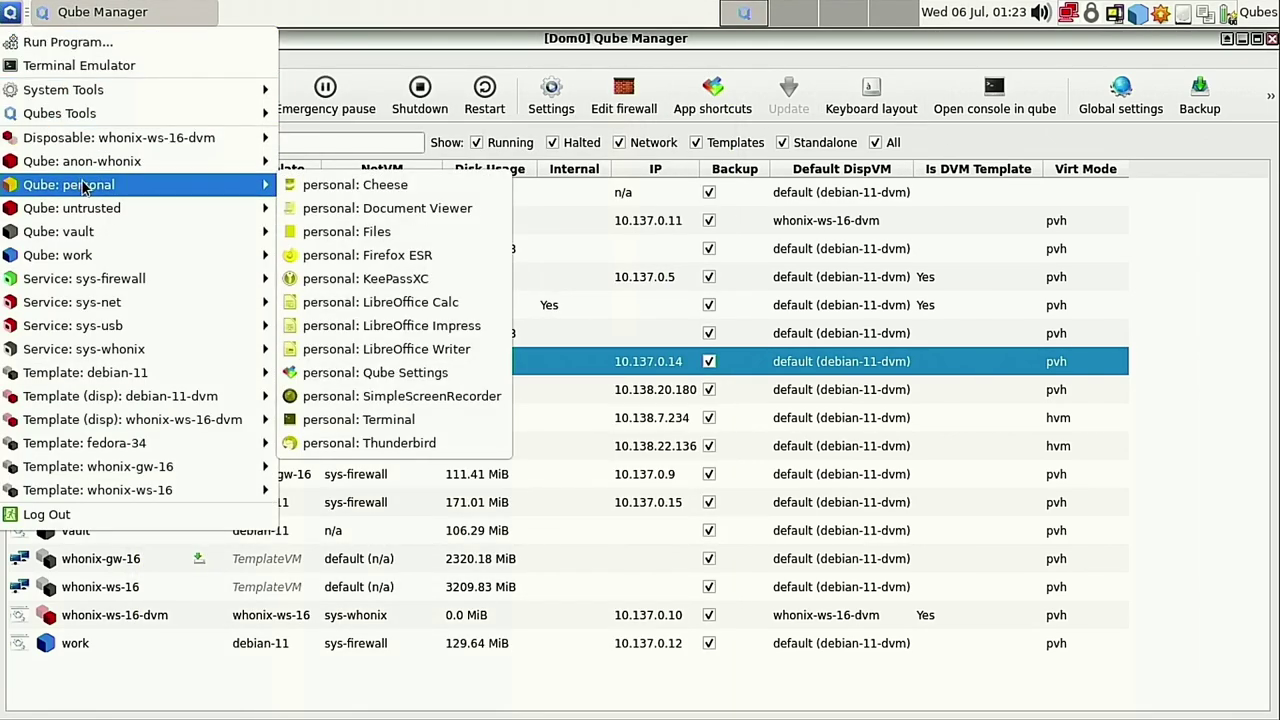
left_click(455, 398)
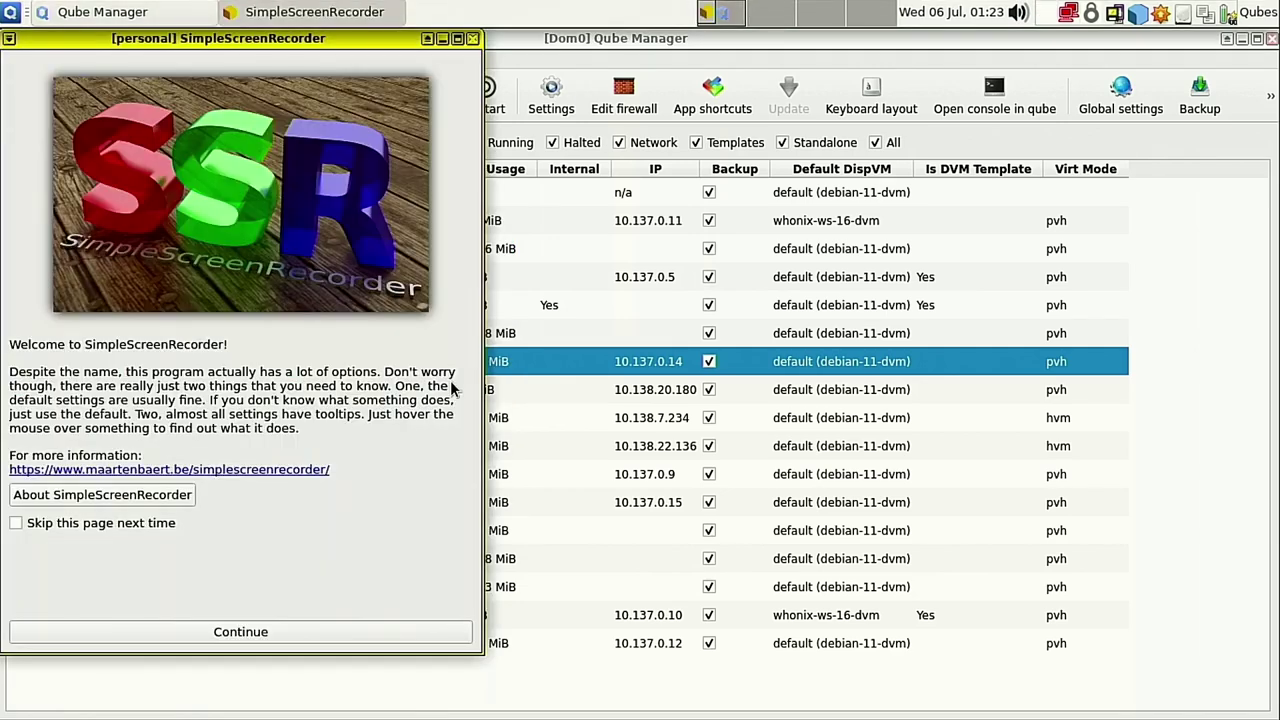
Accept the welcome, input and output pages and start a live screen and audio preview
left_click(336, 633)
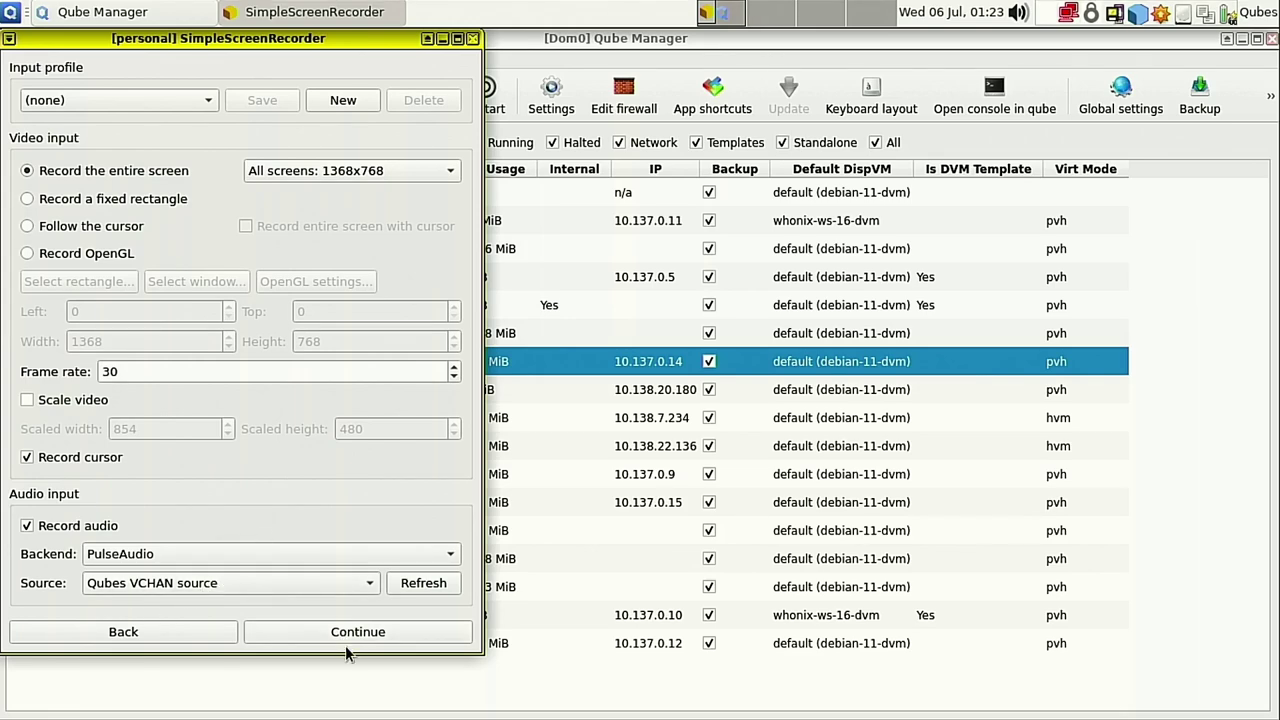
left_click(347, 640)
left_click(363, 631)
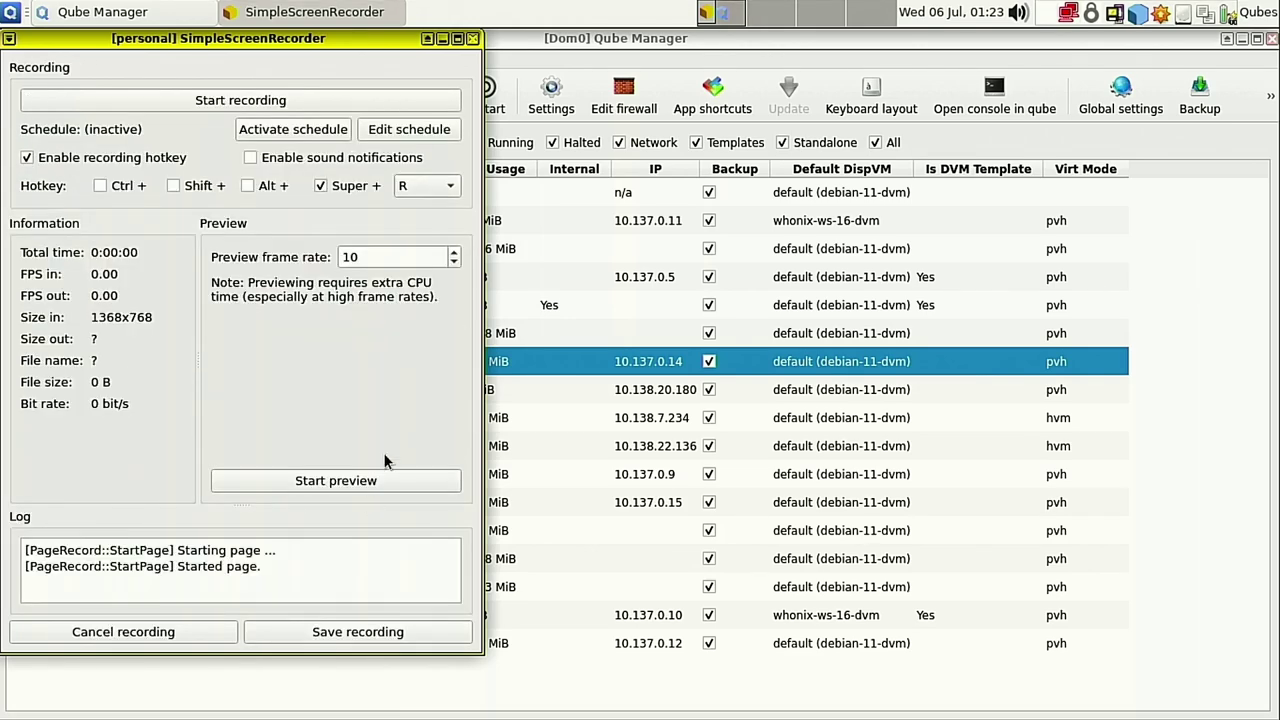
left_click(380, 478)
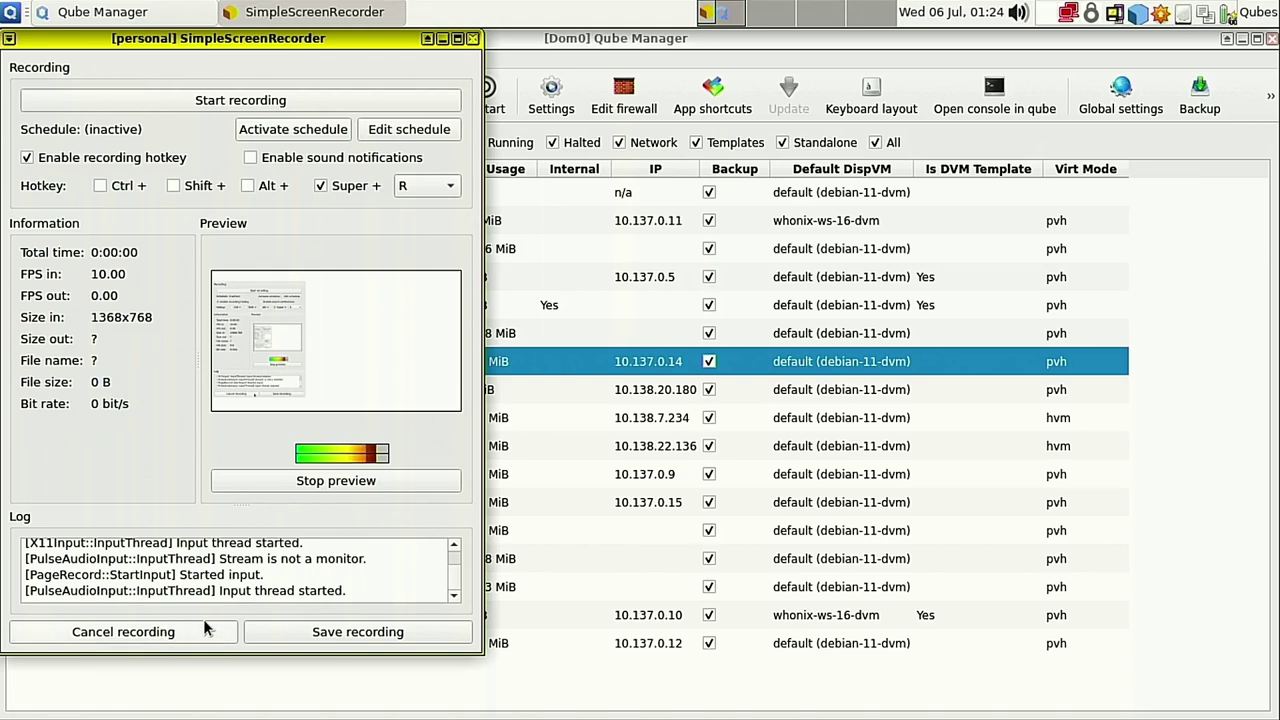
left_click(1020, 14)
In Volume Control's Recording tab, lower sys-net to about 60% and sys-firewall to about 25%
left_click(1045, 228)
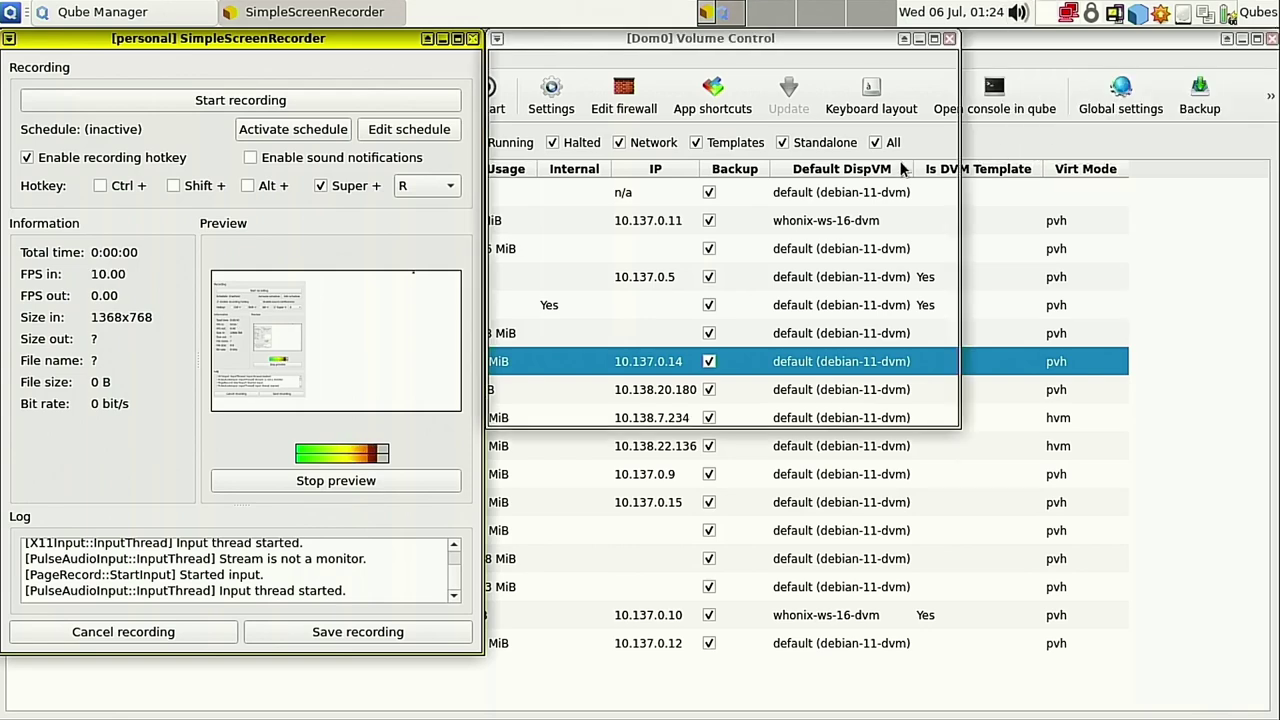
left_click(668, 68)
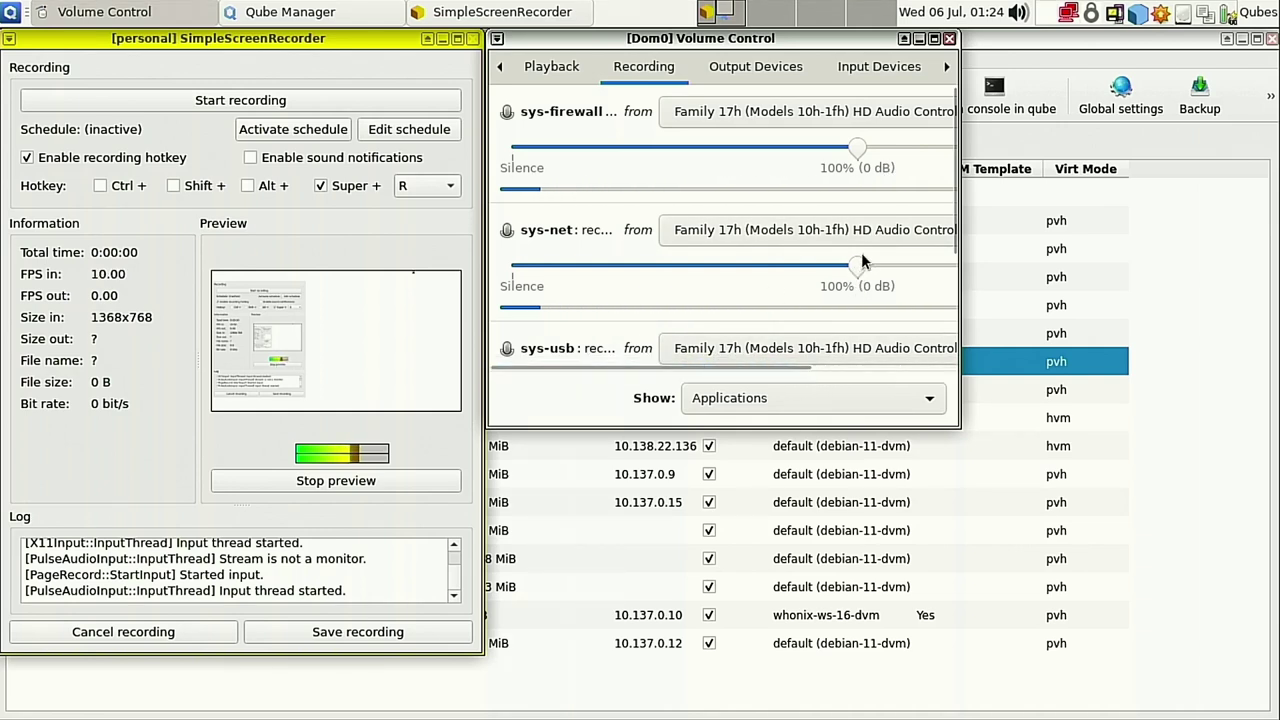
left_click_drag(861, 257, 762, 269)
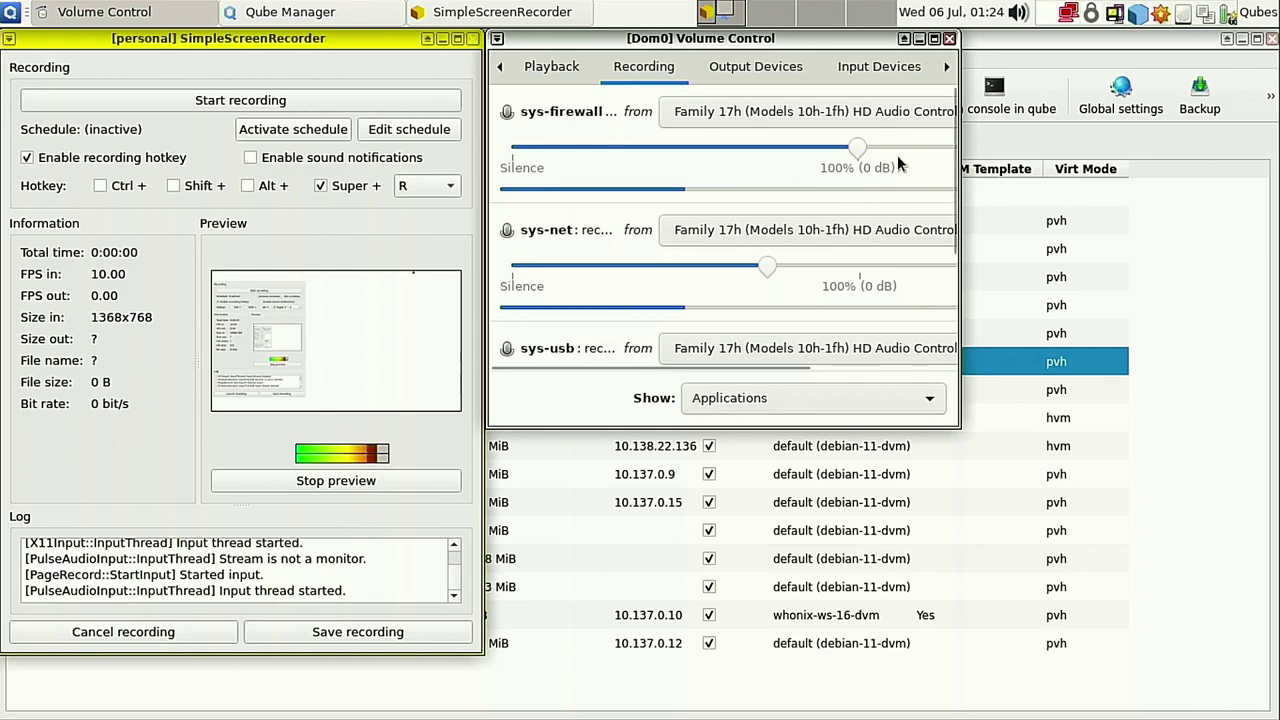
left_click_drag(856, 147, 608, 147)
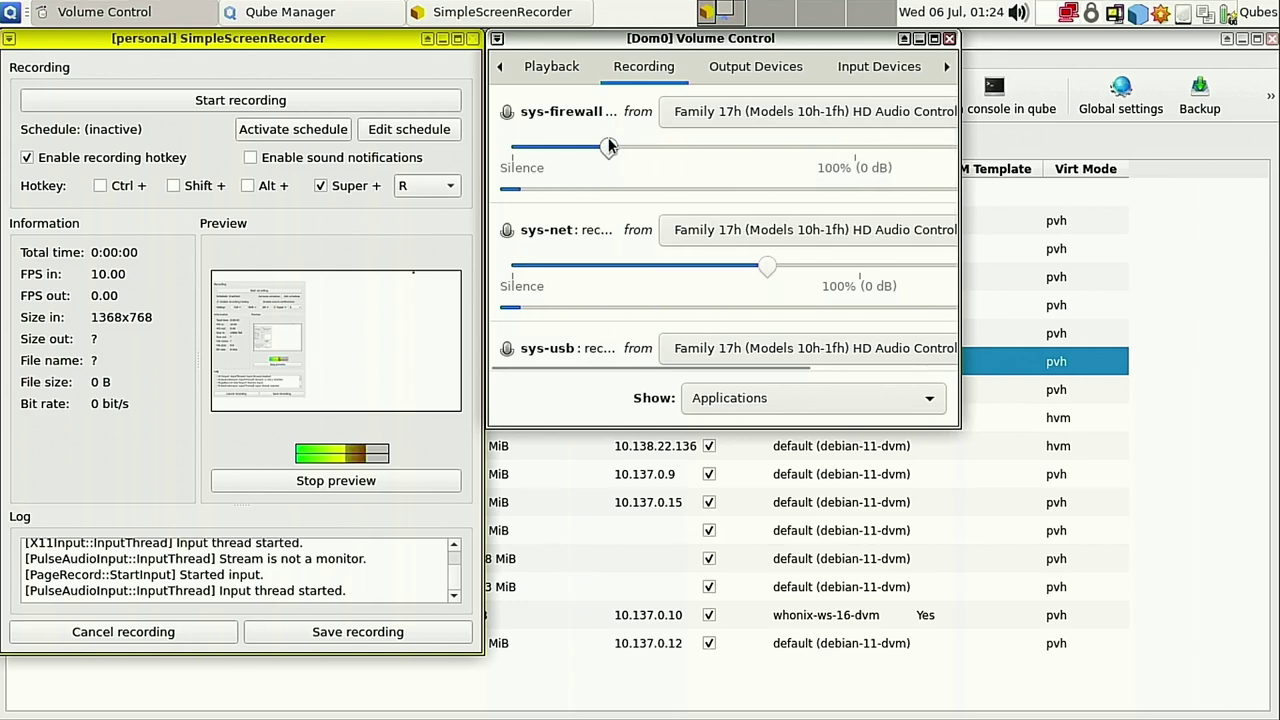
Check sys-firewall's recording source without changing it, then close Volume Control and SimpleScreenRecorder
left_click(855, 112)
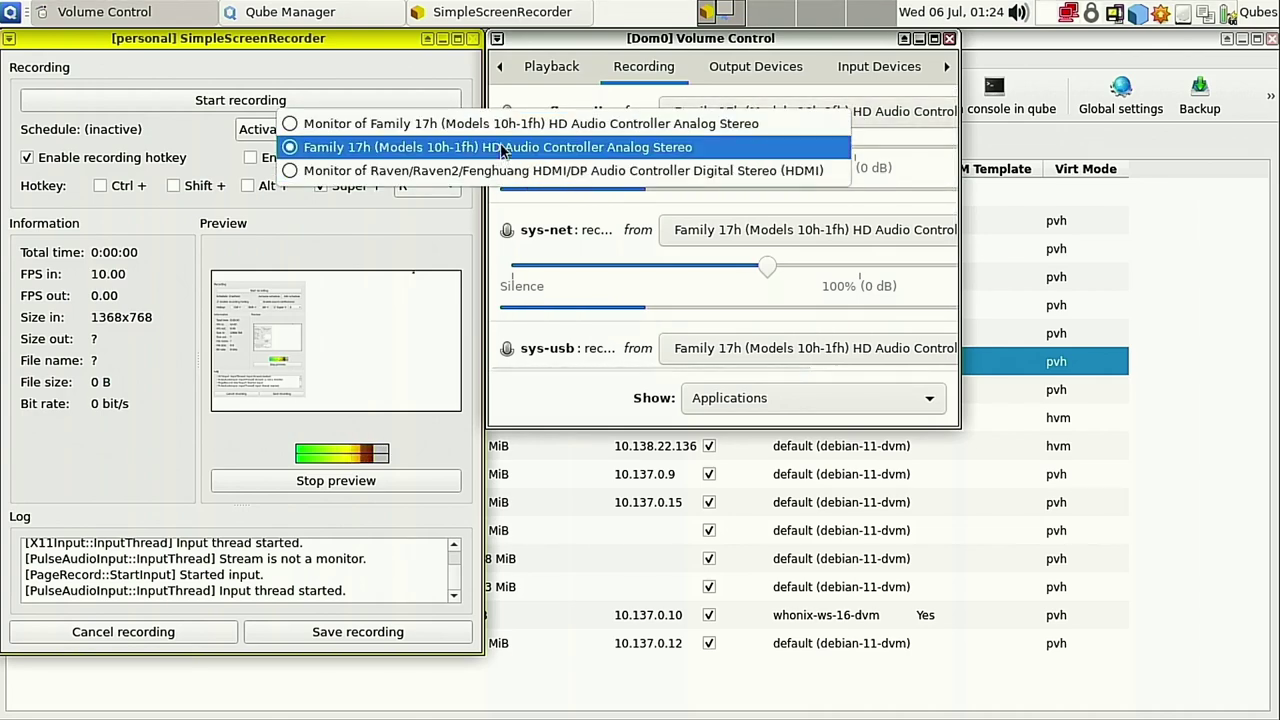
left_click(843, 75)
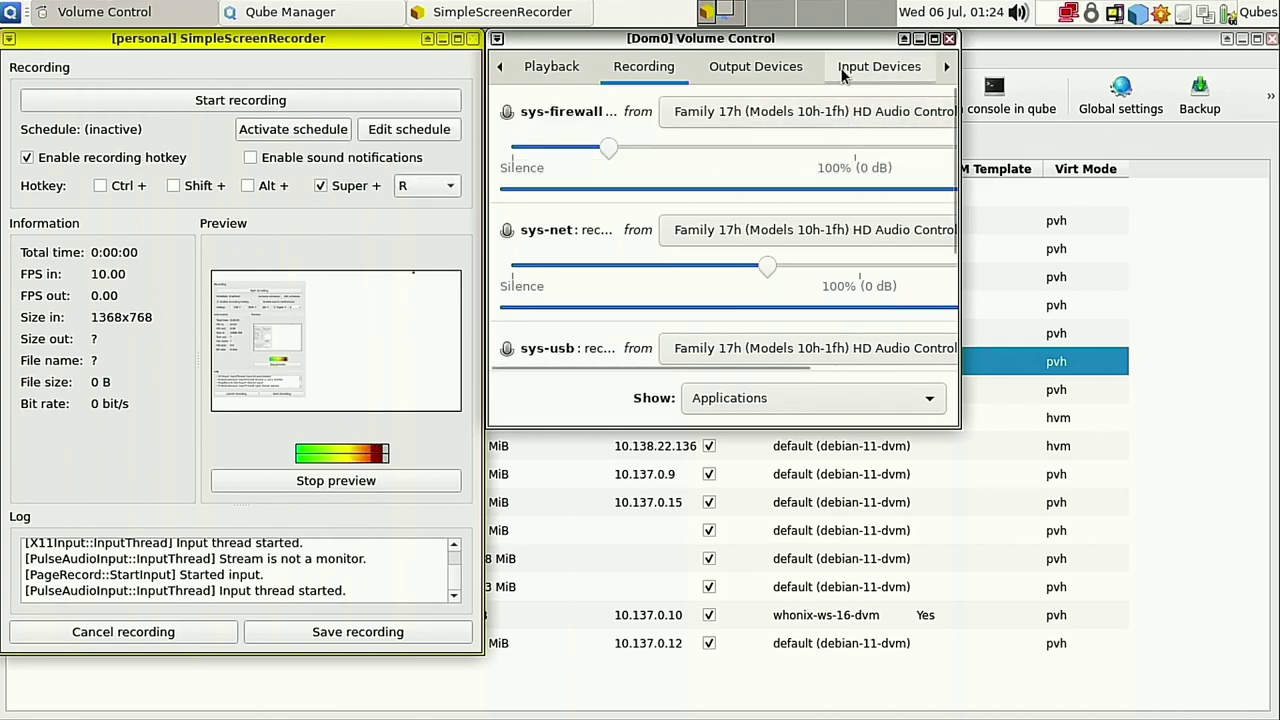
key("alt+F4")
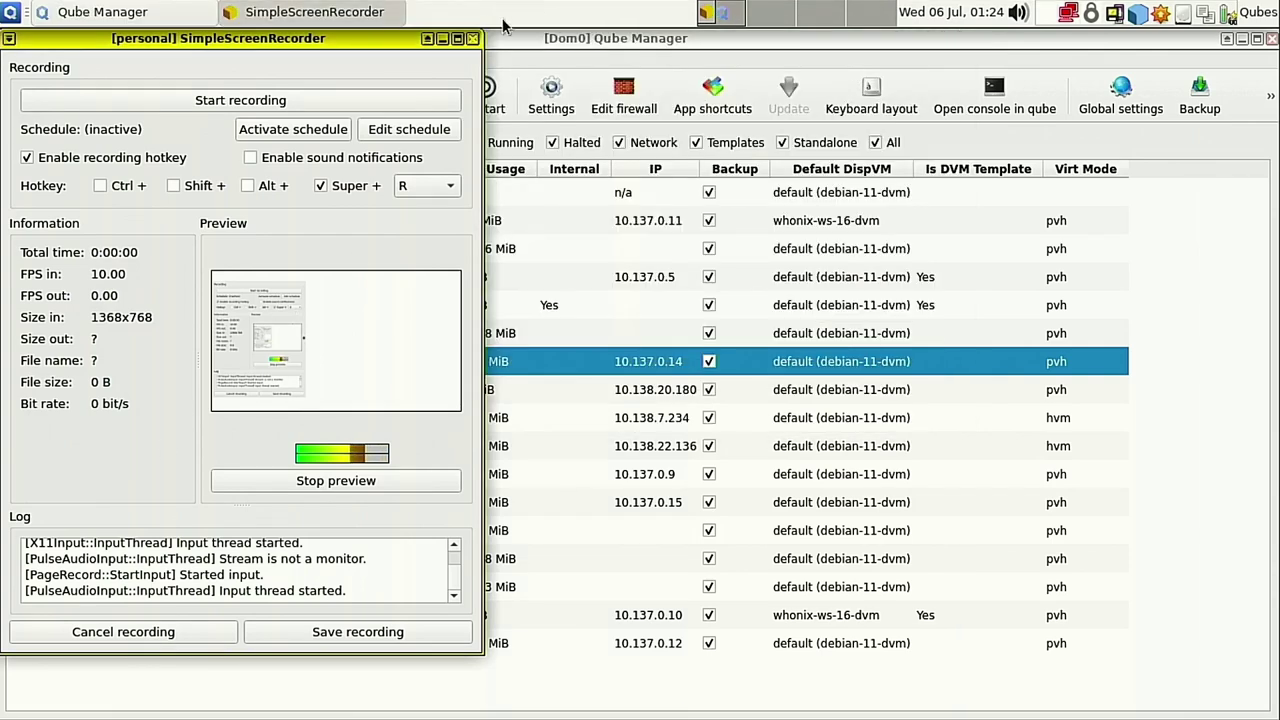
left_click(473, 38)
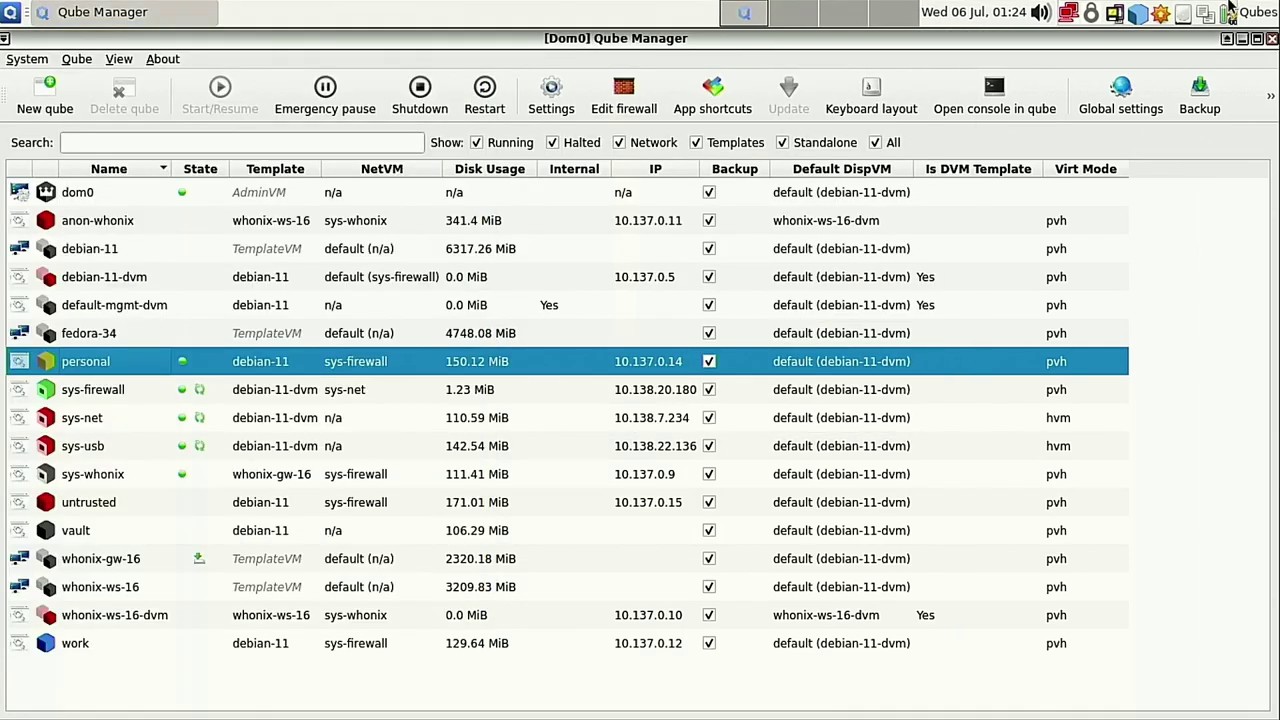
Detach the integrated webcam from the personal qube via Qubes Devices
left_click(1115, 14)
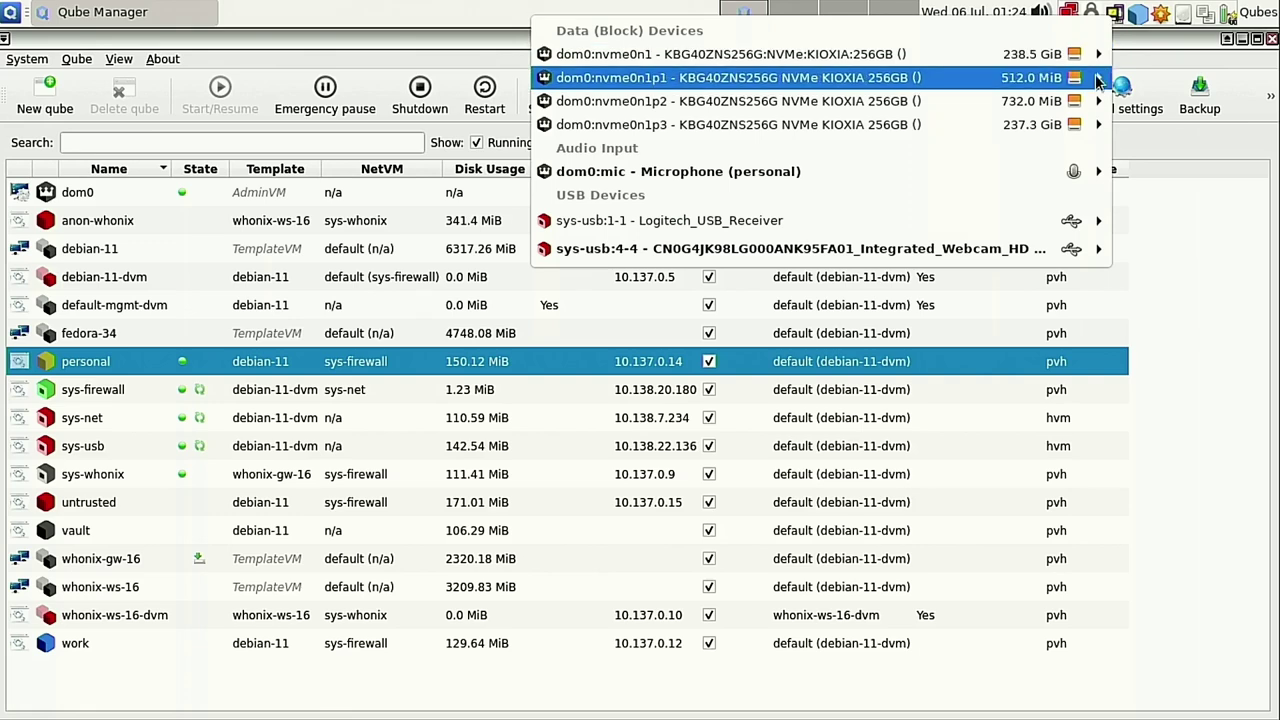
mouse_move(1100, 257)
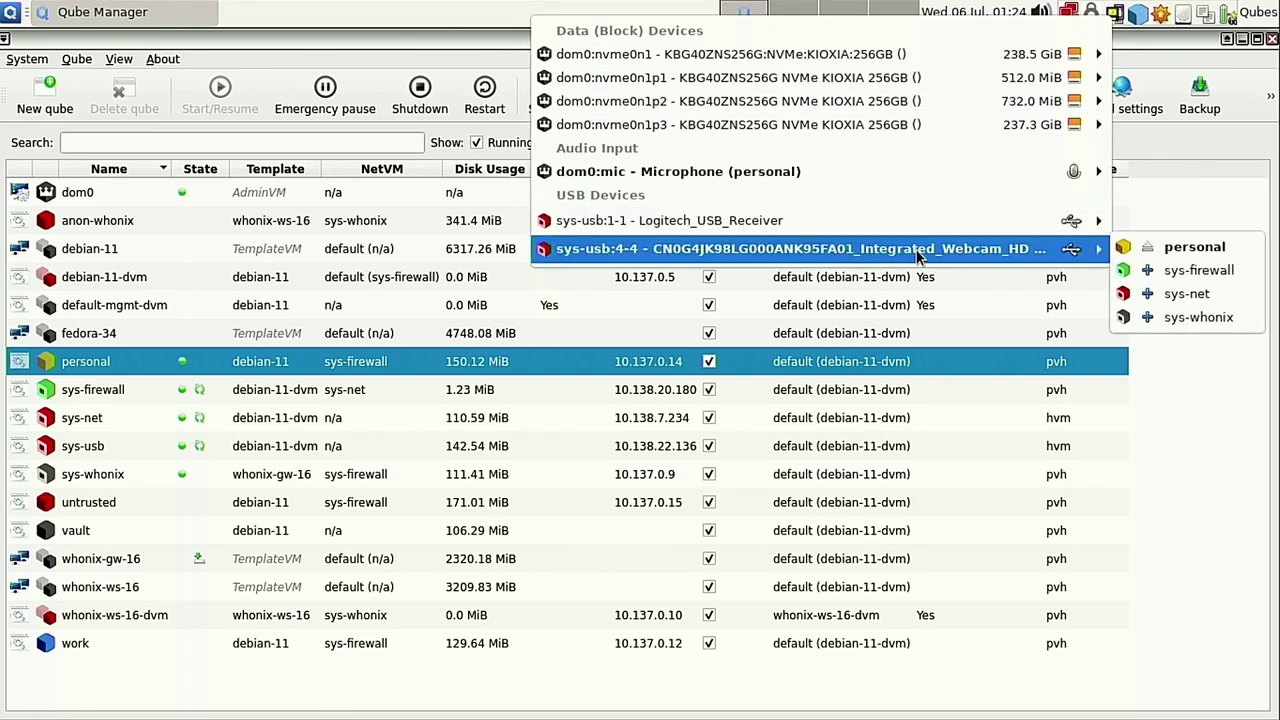
left_click(1190, 247)
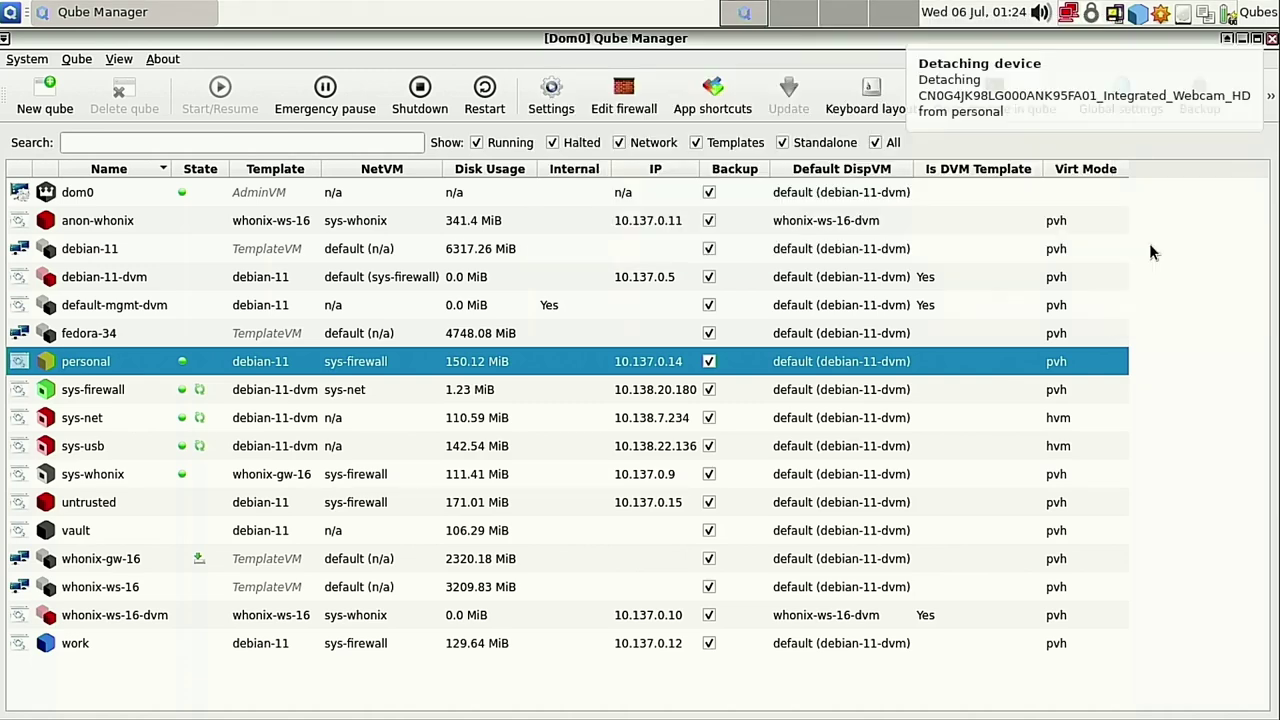
Detach the dom0:mic microphone from the personal qube via Qubes Devices
left_click(1111, 15)
mouse_move(1080, 172)
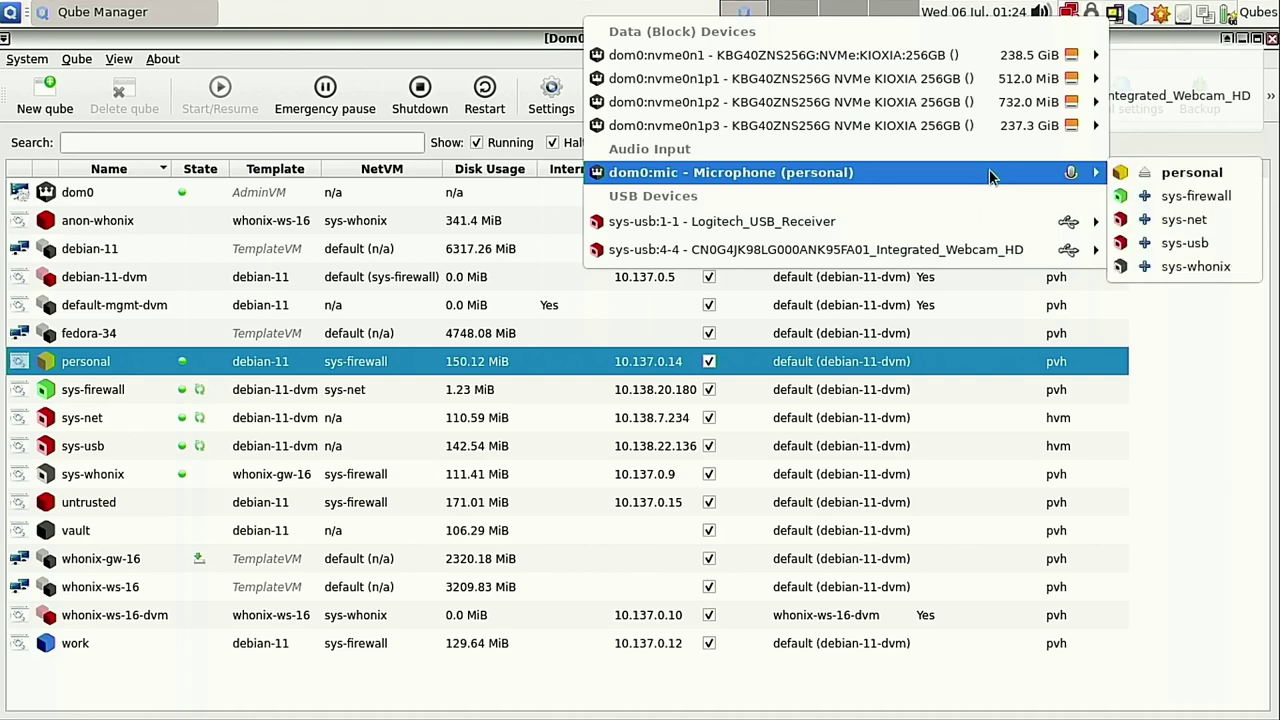
left_click(1140, 172)
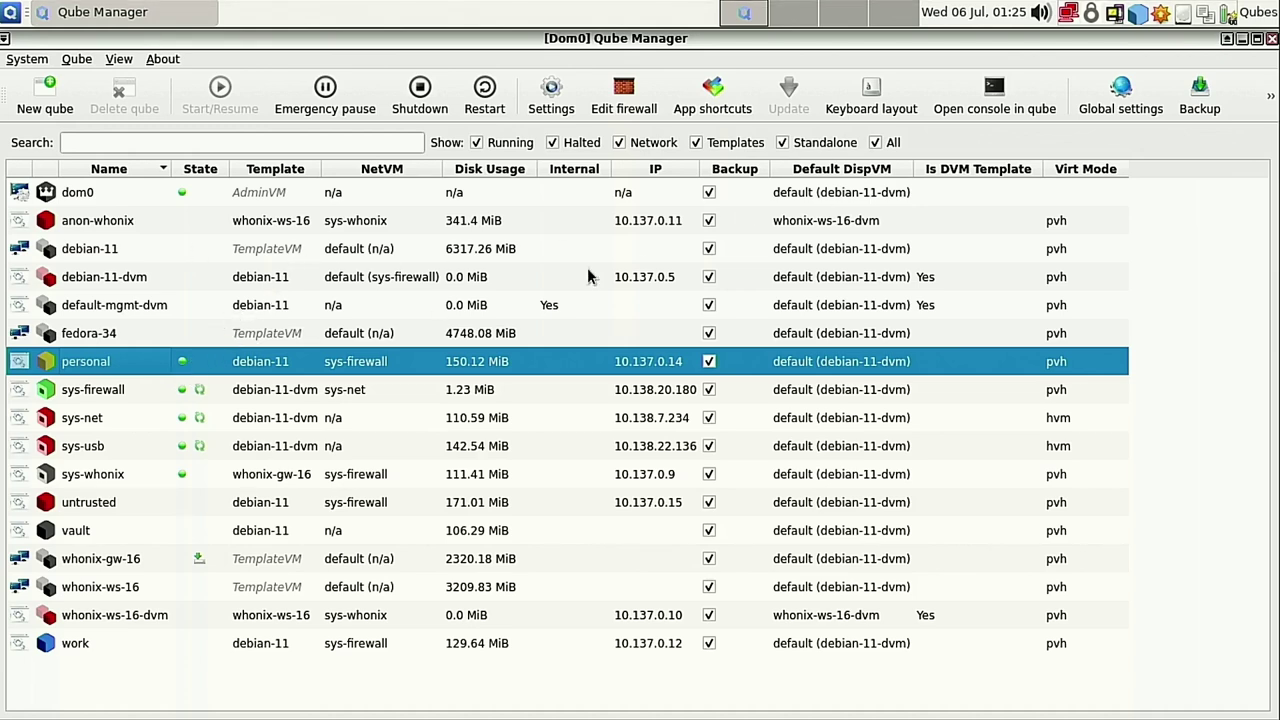
Browse the Qube: personal menu without launching anything, then show the Qubes Devices list
left_click(8, 13)
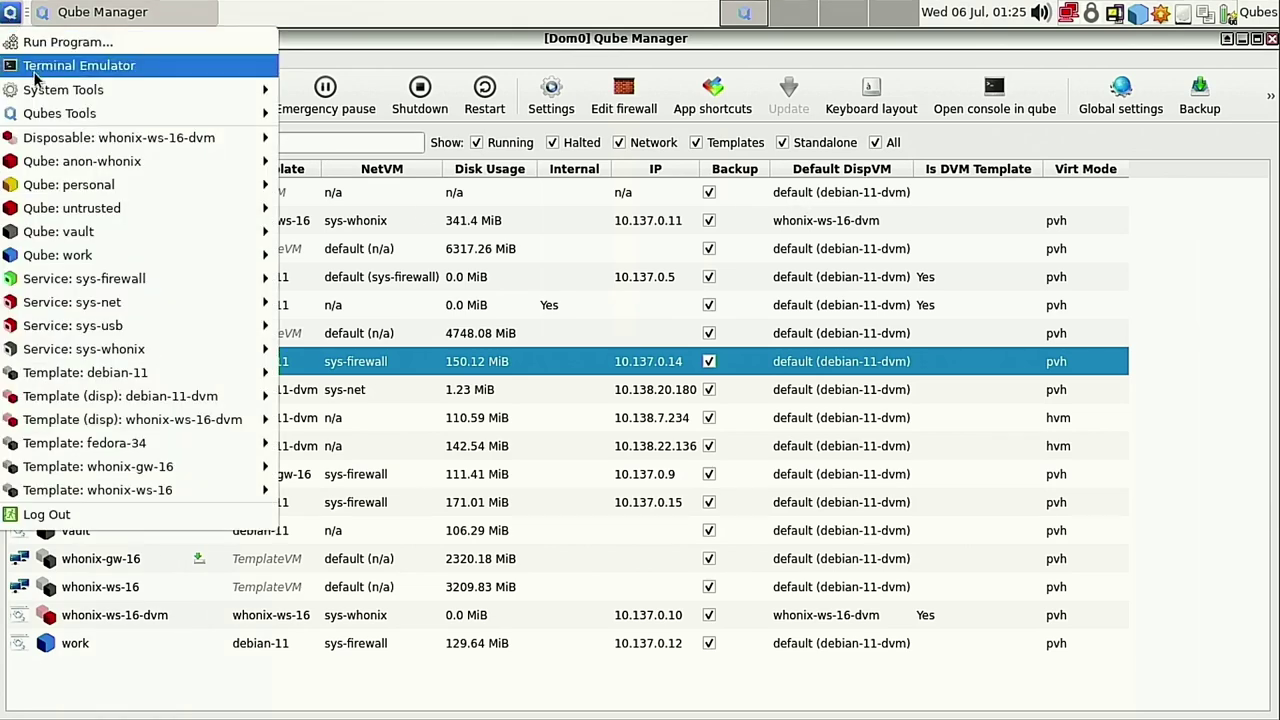
mouse_move(100, 185)
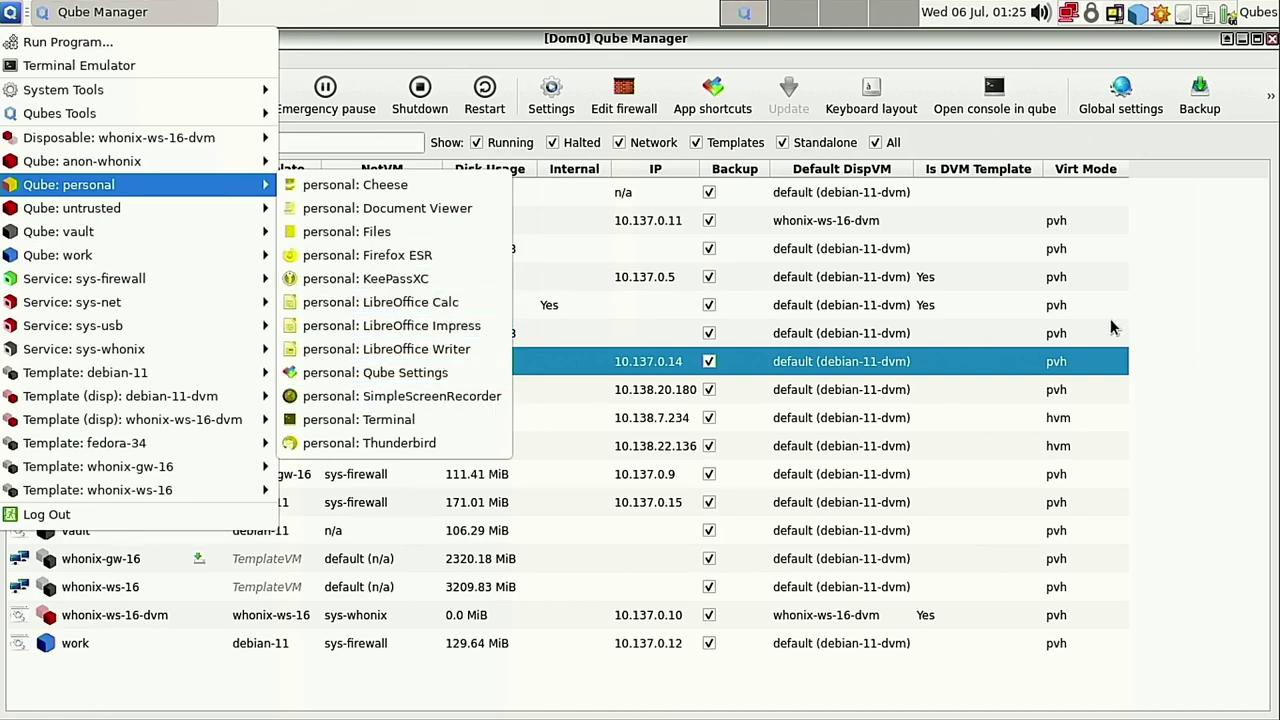
left_click(1164, 338)
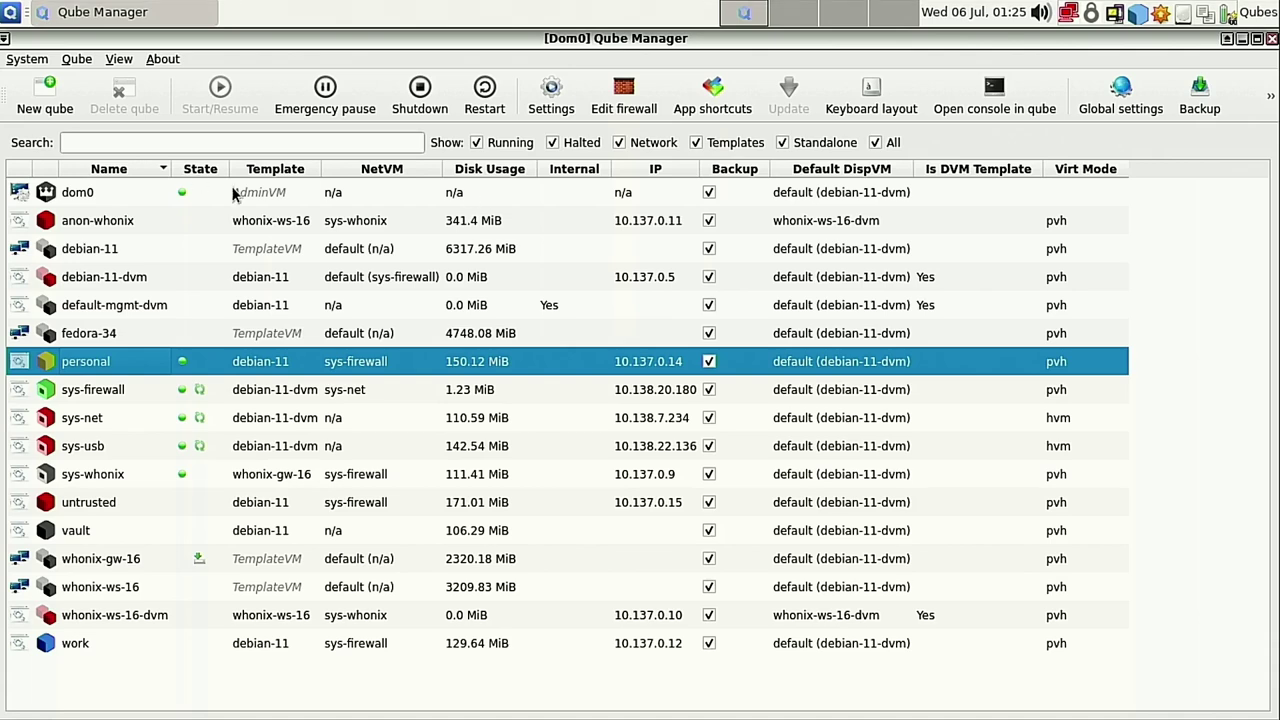
left_click(1119, 17)
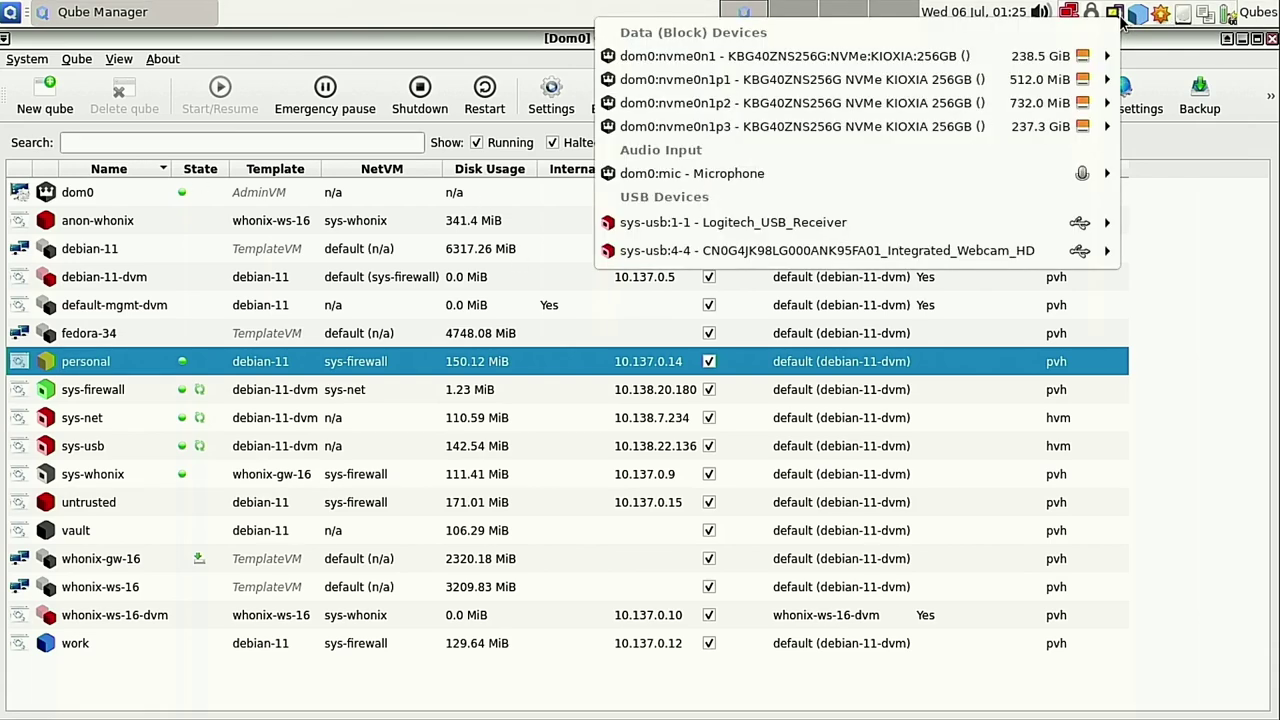
Toggle the Qubes Devices list open and closed several times, ending with it closed
left_click(1124, 19)
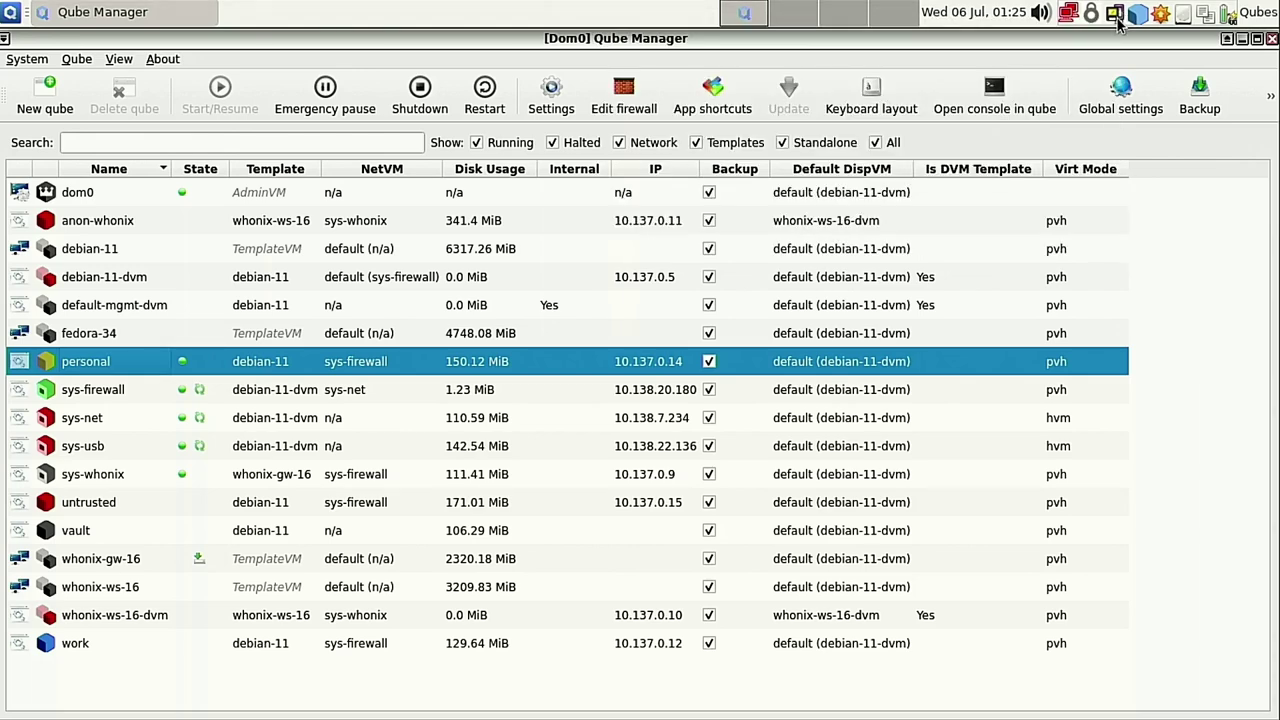
left_click(1117, 19)
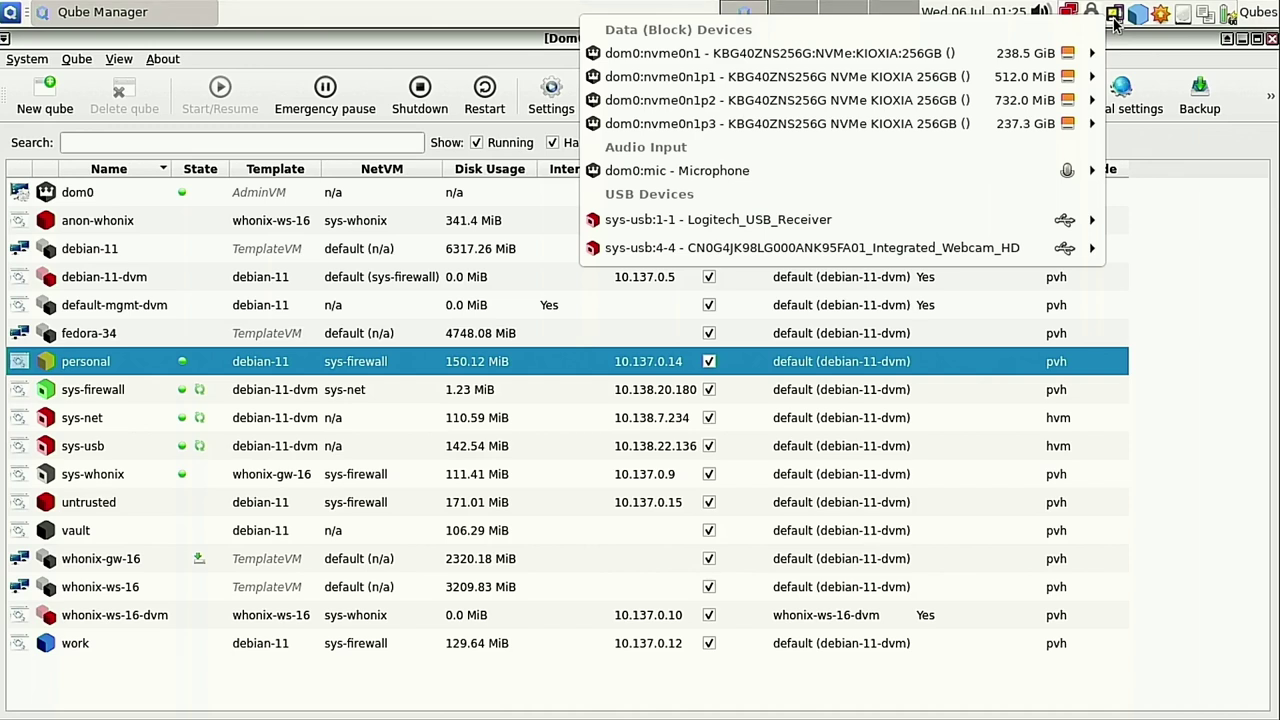
left_click(1209, 213)
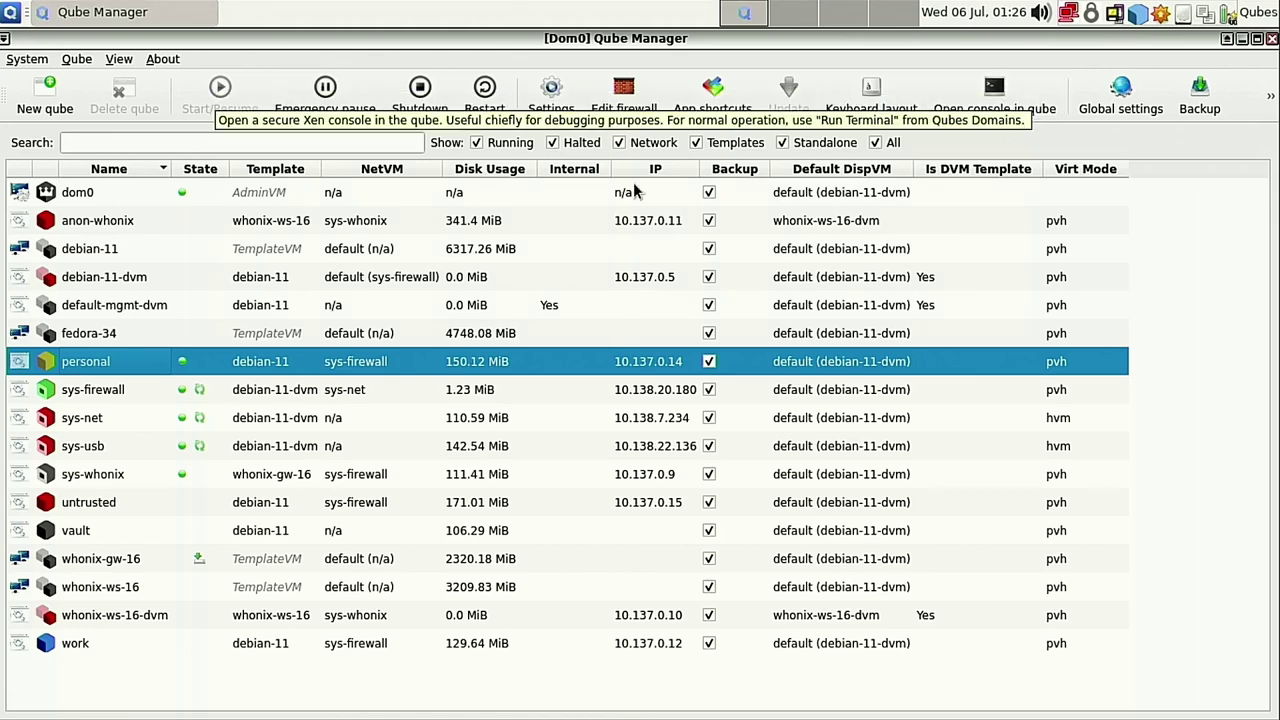
left_click(1118, 22)
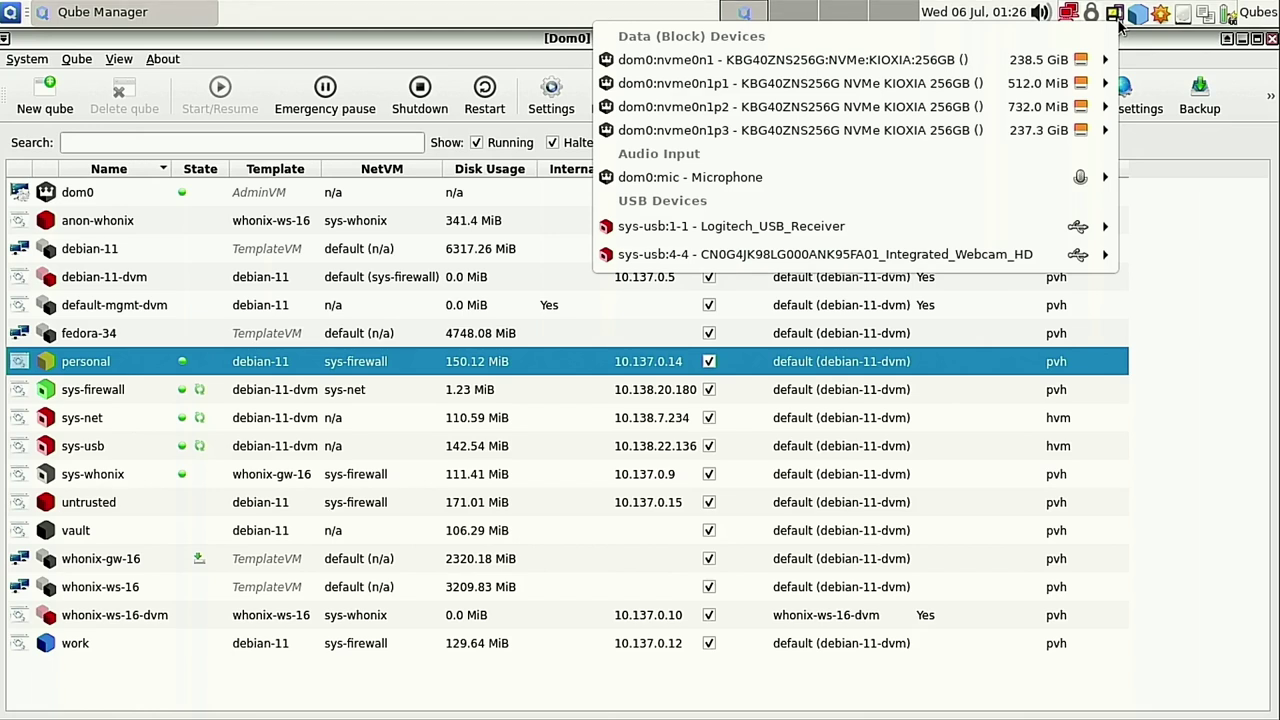
left_click(602, 12)
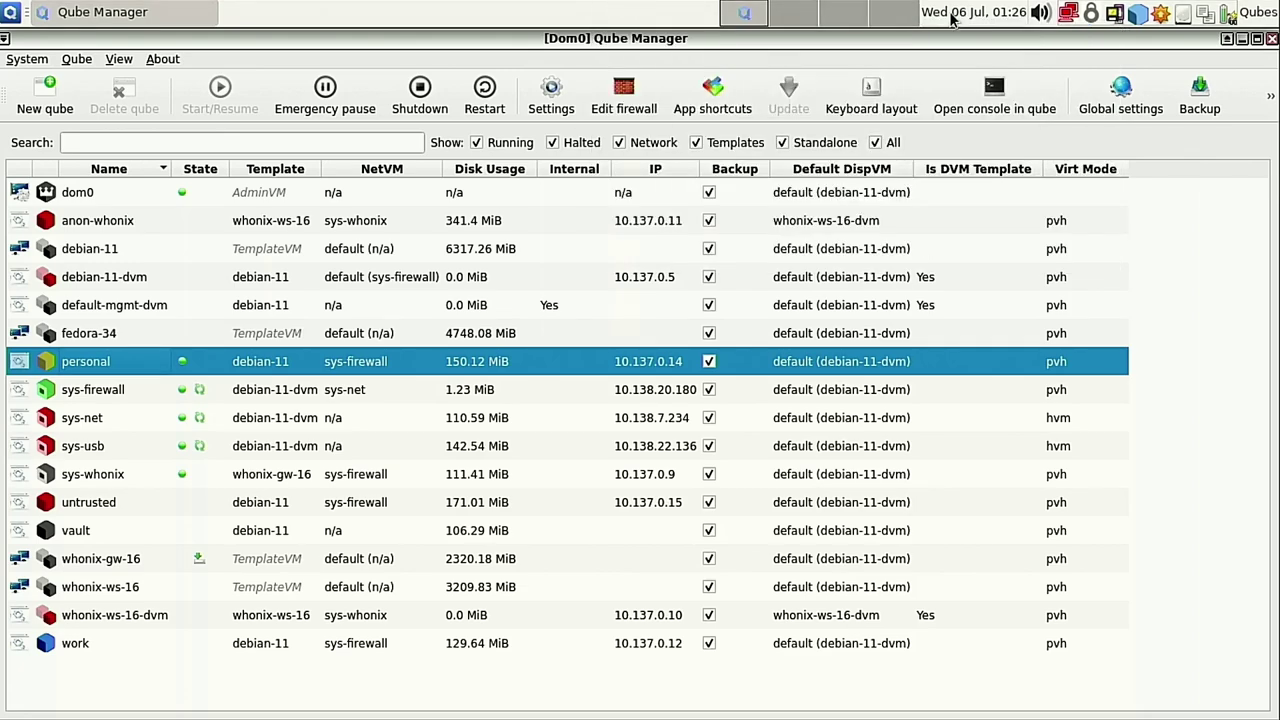